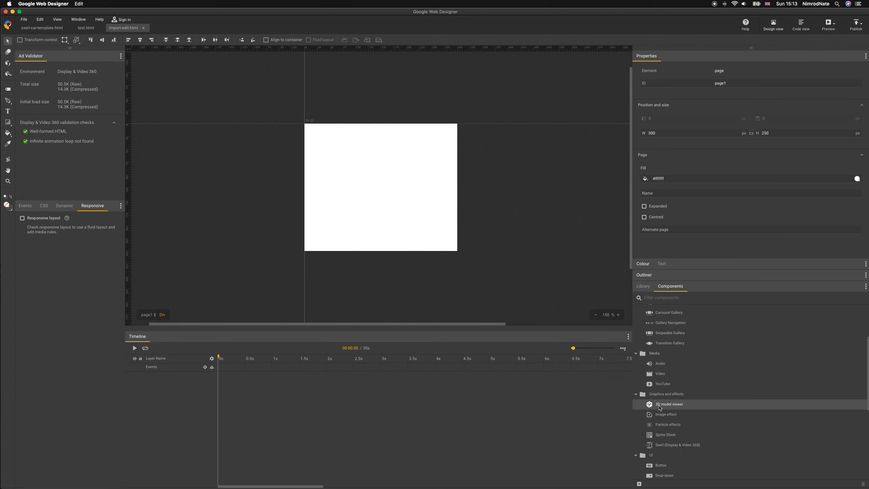
- Place a 3D model viewer component so it fills the 300 × 250 page and load tie-interceptor.glb as its source
left_click_drag(679, 407, 357, 131)
left_click_drag(429, 193, 375, 180)
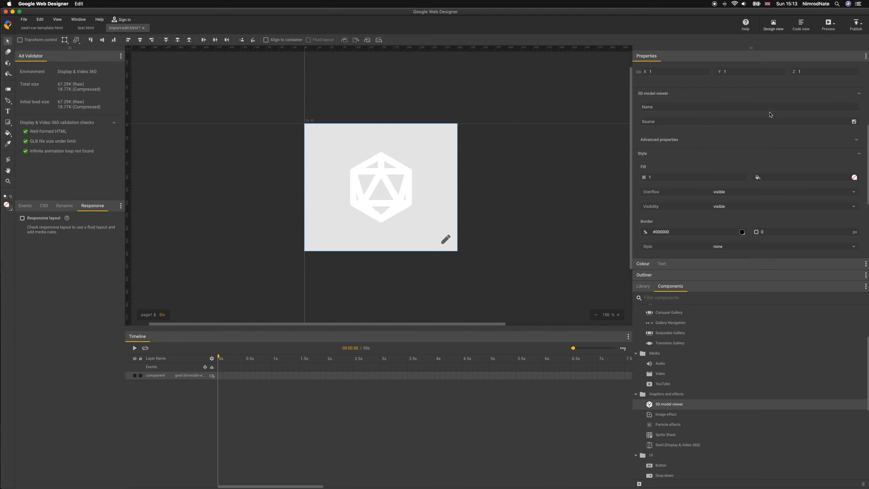
left_click(854, 121)
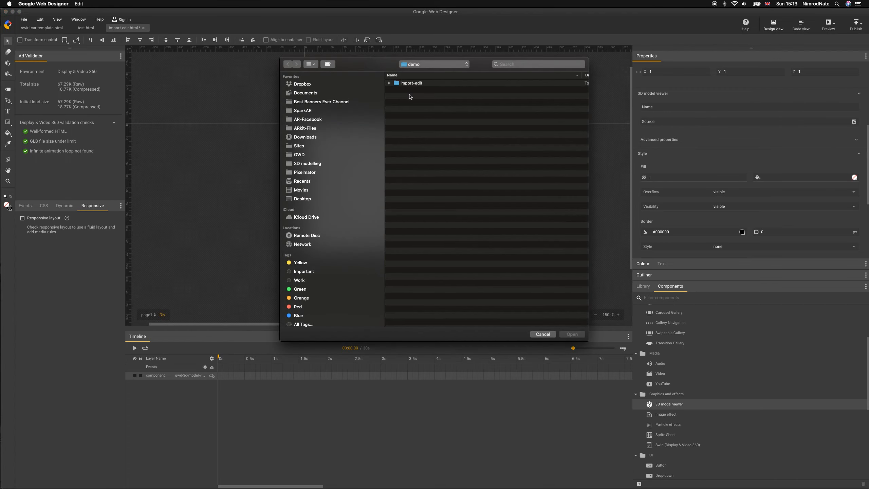
left_click(441, 83)
key("Return")
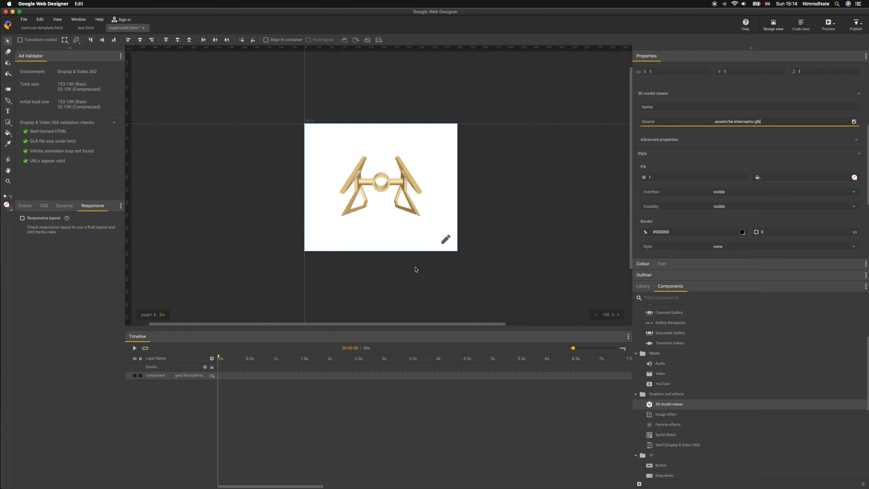
- Open the tie-interceptor model for editing, enlarge the preview to 200% and turn the model to an angled view
left_click(445, 239)
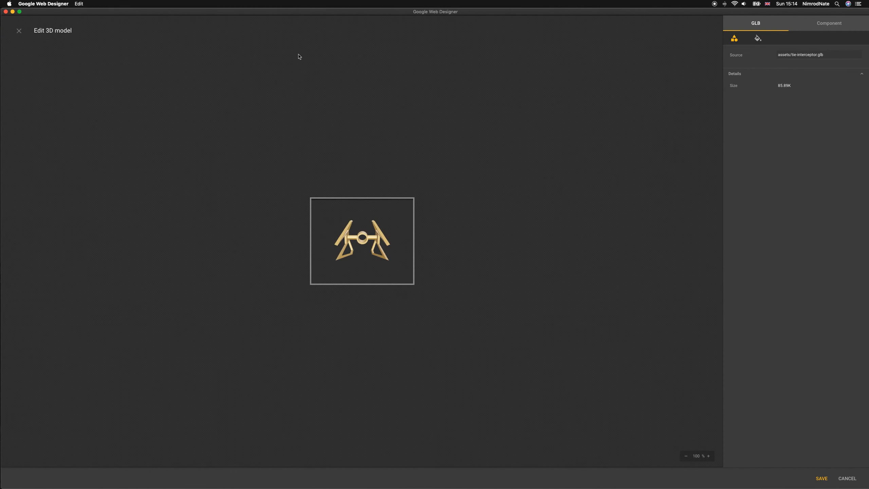
left_click(709, 456)
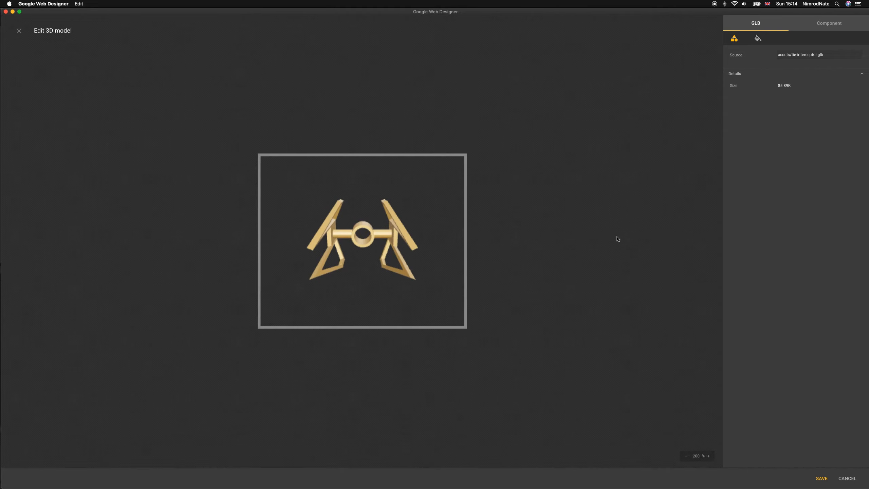
left_click_drag(388, 236, 367, 292)
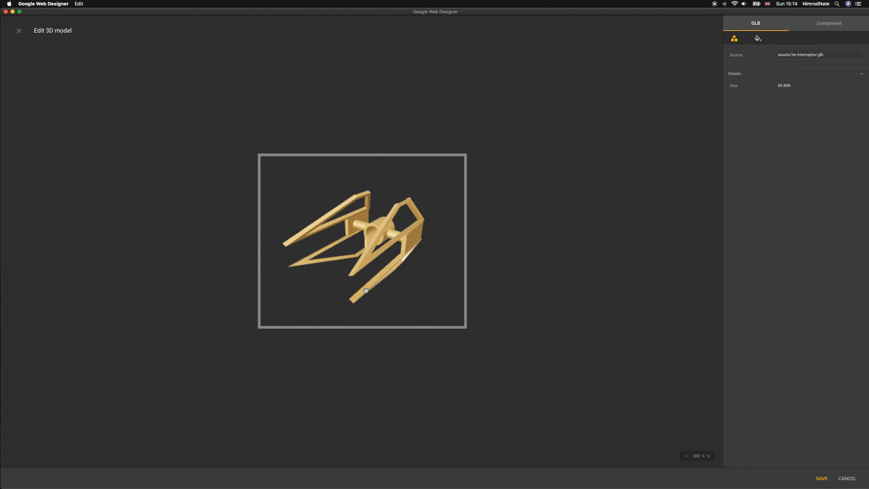
left_click_drag(725, 150, 653, 154)
scroll(334, 249, "up", 5)
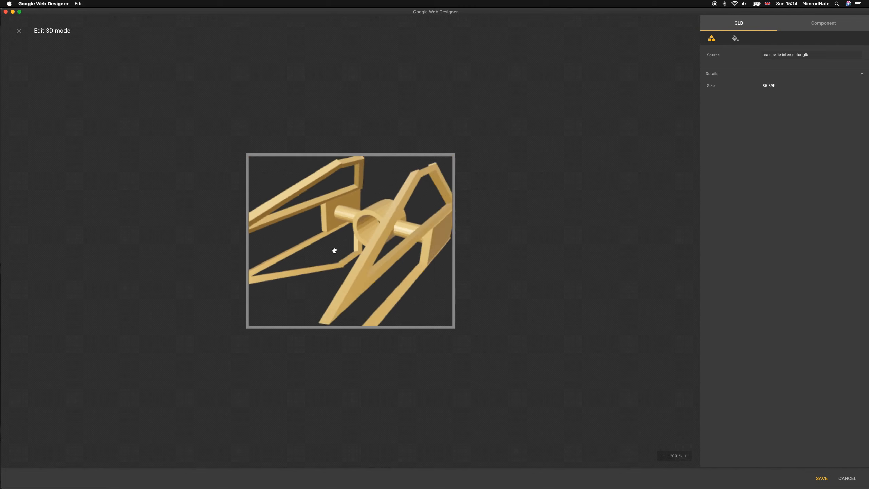
scroll(334, 248, "down", 5)
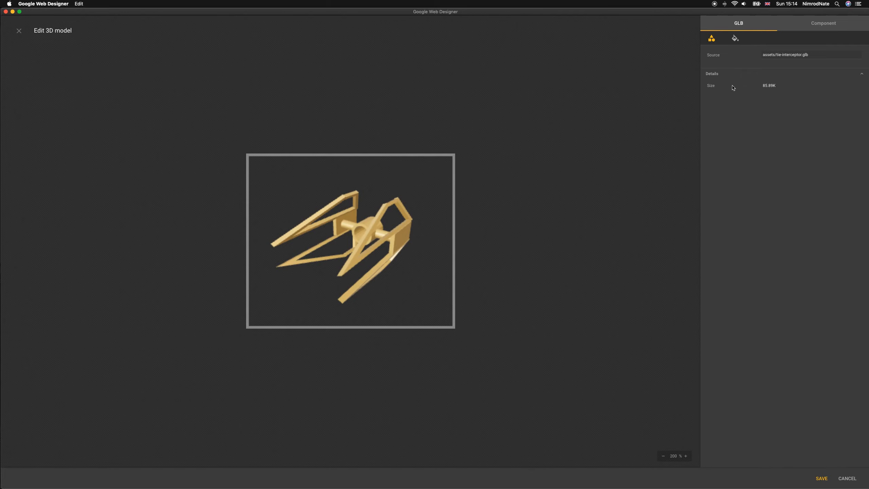
- Give the lambert2SG.001 material the red base colour E60F36, a higher metallic value and a roughness of 0.41
left_click(735, 38)
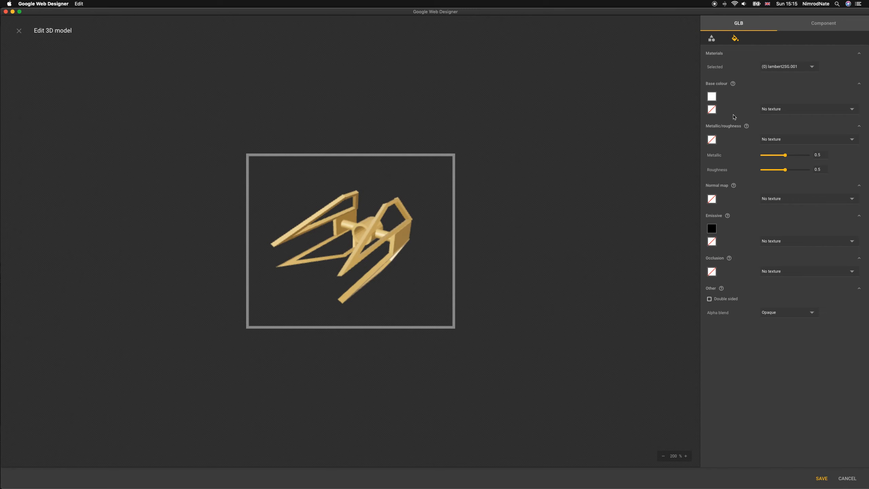
left_click(711, 97)
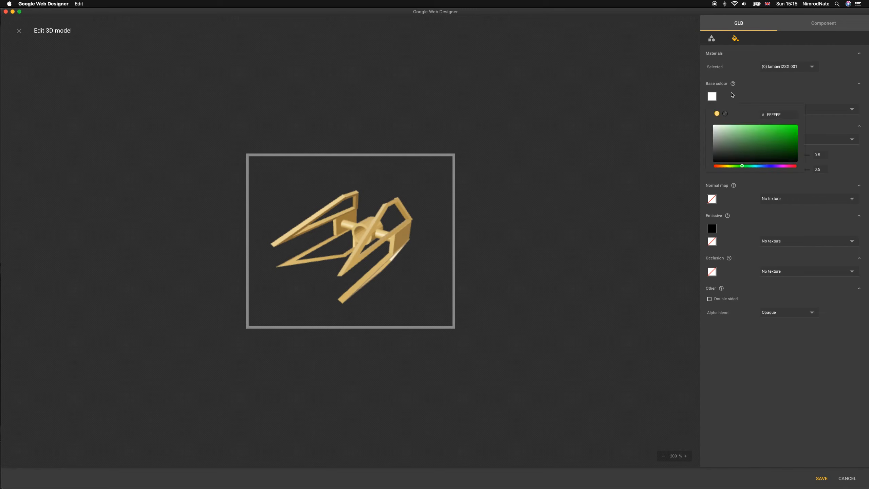
left_click(793, 129)
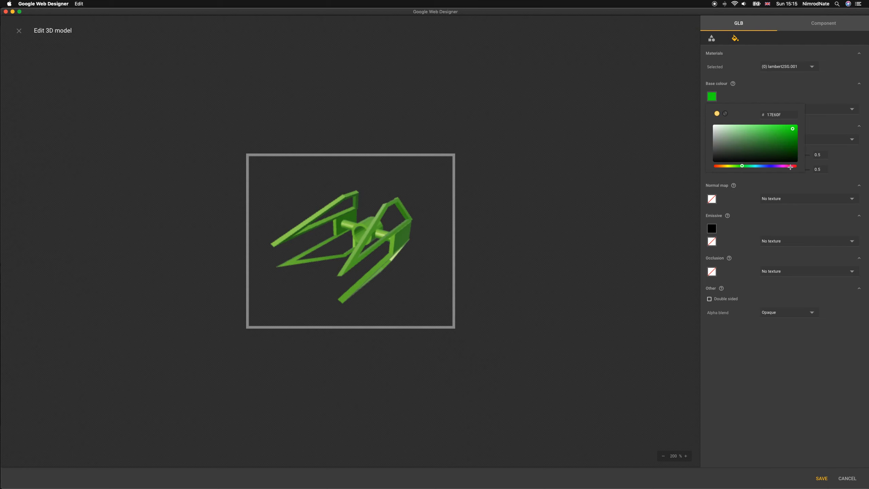
left_click(795, 165)
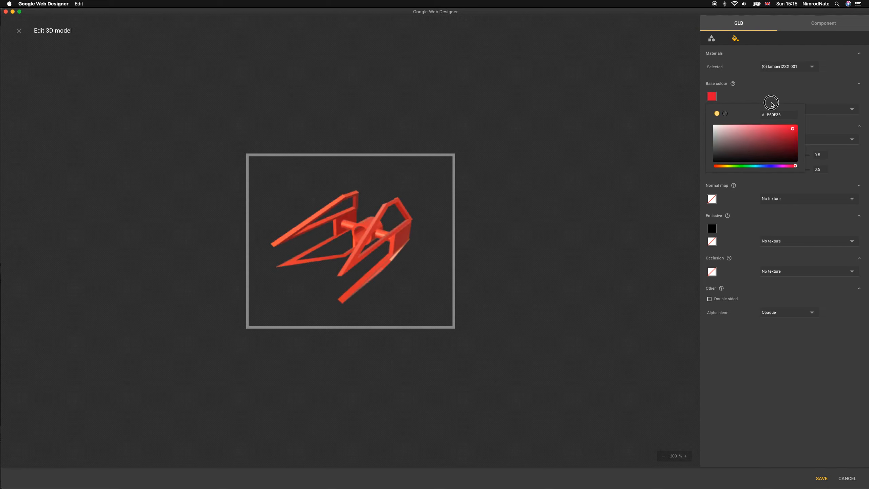
left_click(810, 95)
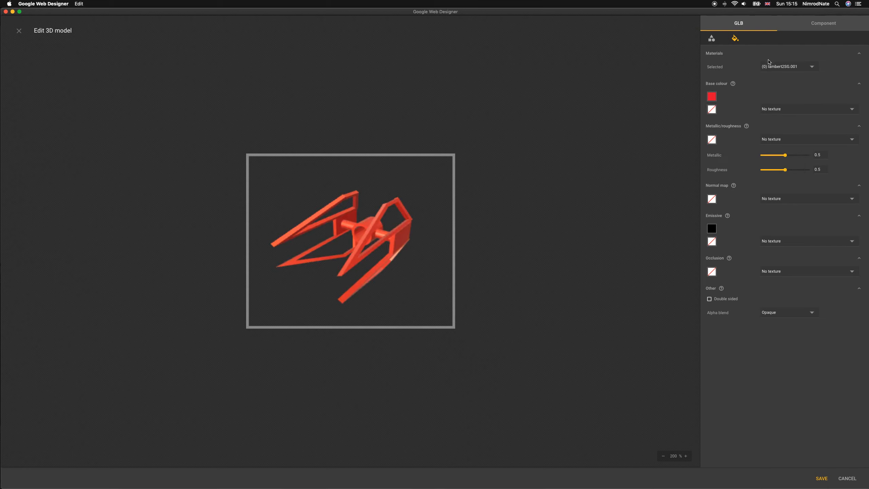
mouse_move(785, 157)
left_mouse_down()
mouse_move(773, 160)
mouse_move(797, 155)
mouse_move(801, 170)
mouse_move(764, 171)
mouse_move(790, 174)
mouse_move(781, 173)
left_mouse_up()
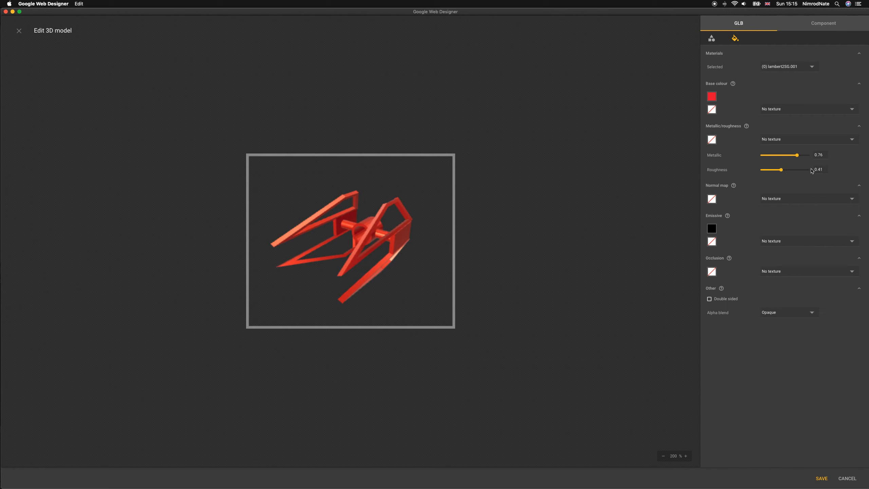
left_click_drag(797, 155, 803, 156)
- Set the component's environmental lighting exposure to 1.08 and try animation Auto-play on and off again
left_click(820, 26)
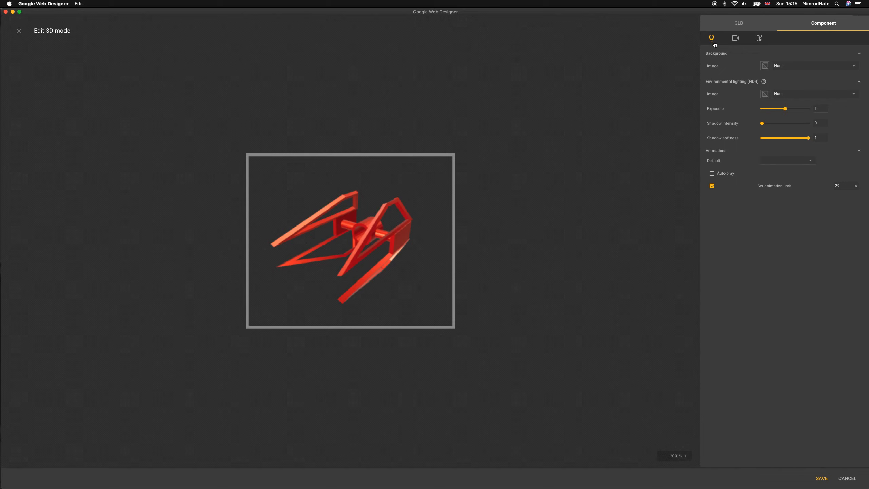
left_click(736, 38)
left_click(759, 39)
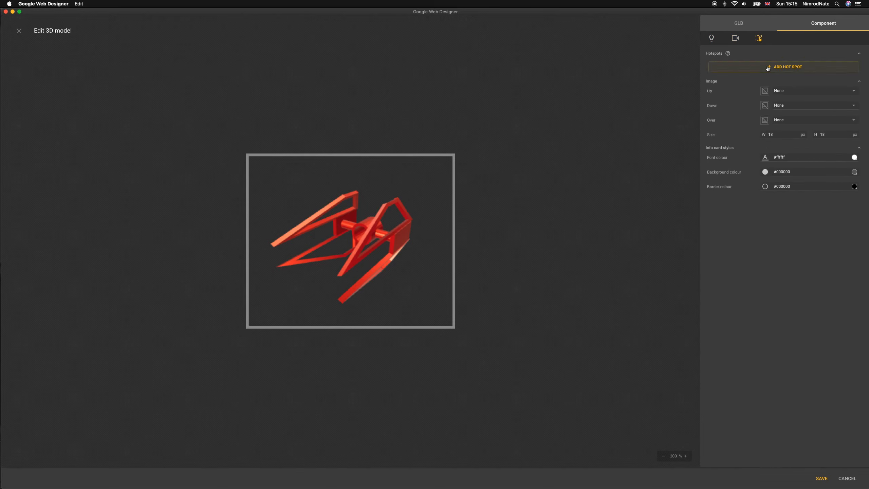
left_click(711, 38)
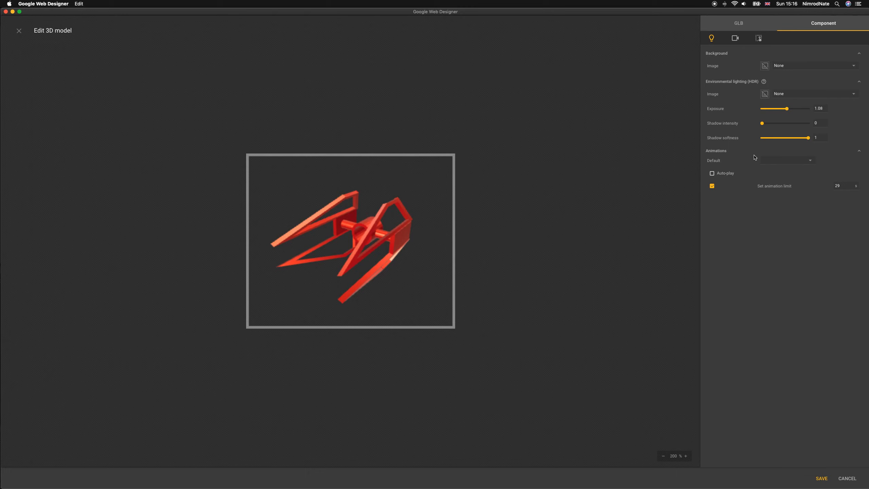
left_click(712, 174)
left_click(712, 174)
- Set the camera zoom limit type to Fixed camera distance and test zooming and rotating the model
left_click(735, 38)
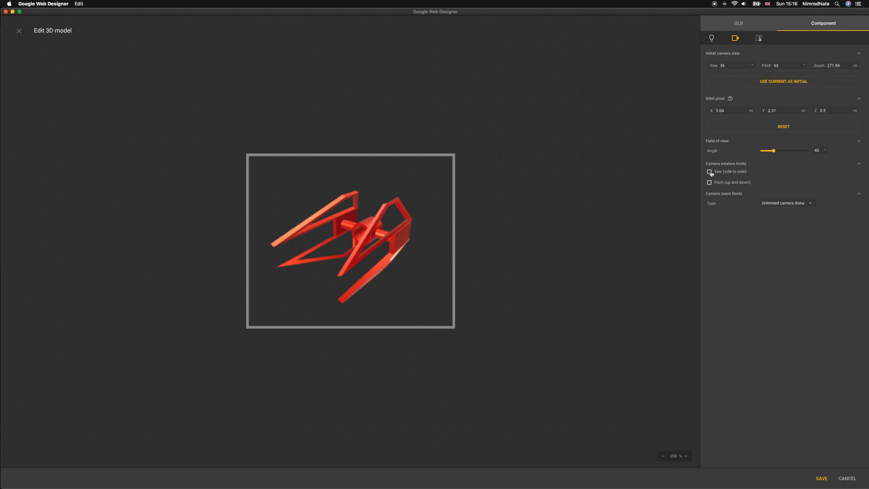
left_click(782, 203)
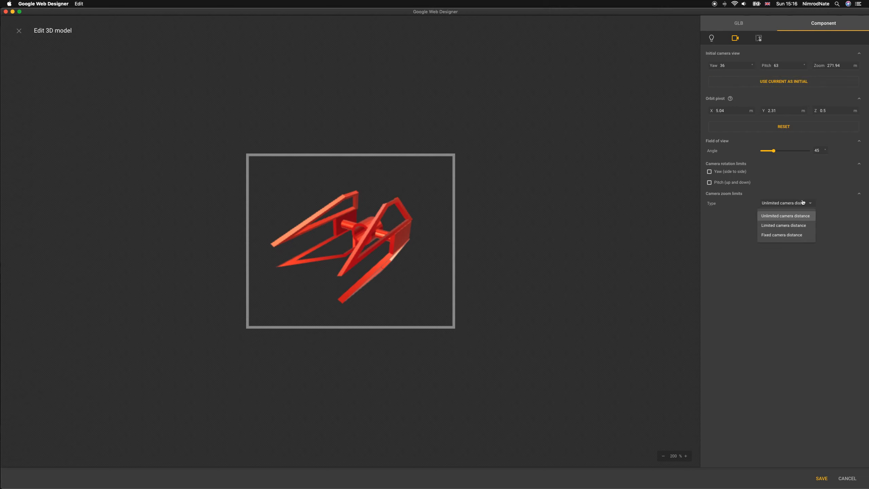
left_click(783, 237)
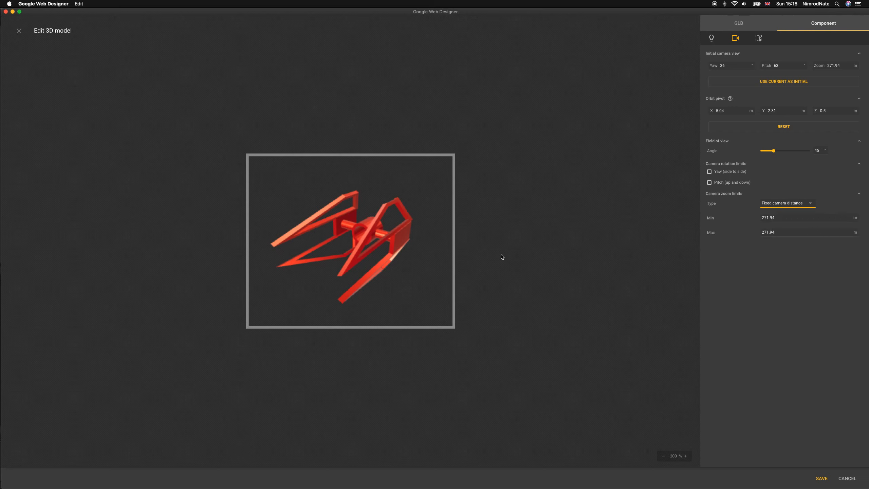
scroll(375, 251, "up", 2)
scroll(375, 252, "up", 3)
left_click_drag(396, 238, 413, 240)
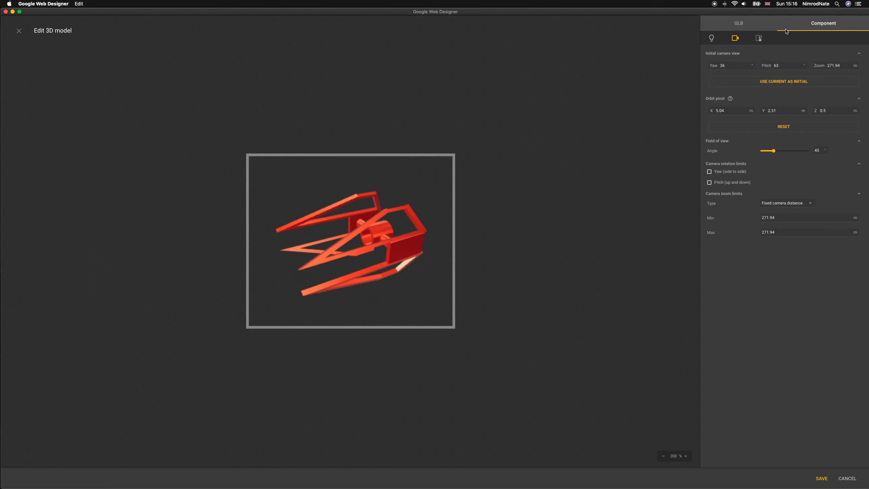
- Set the hotspots' Up image to the grey file from the GWD - hotspots folder inside Documents > Pixelmator
left_click(758, 39)
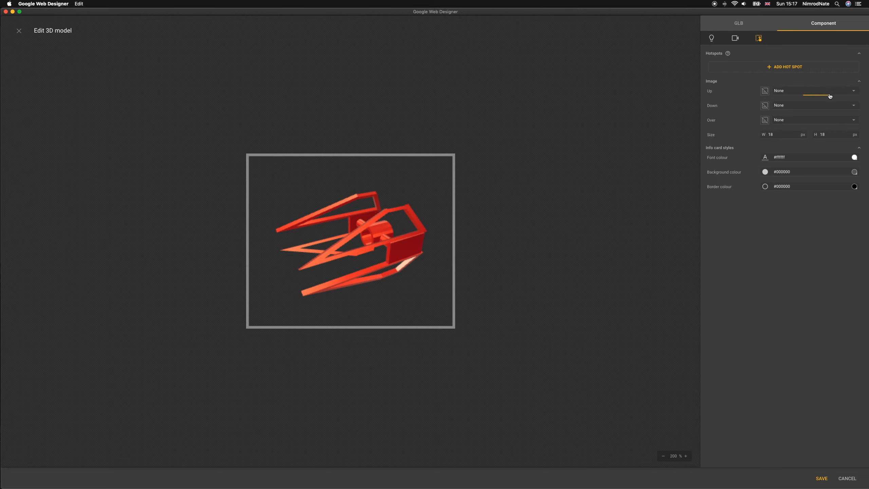
left_click(854, 91)
left_click(755, 131)
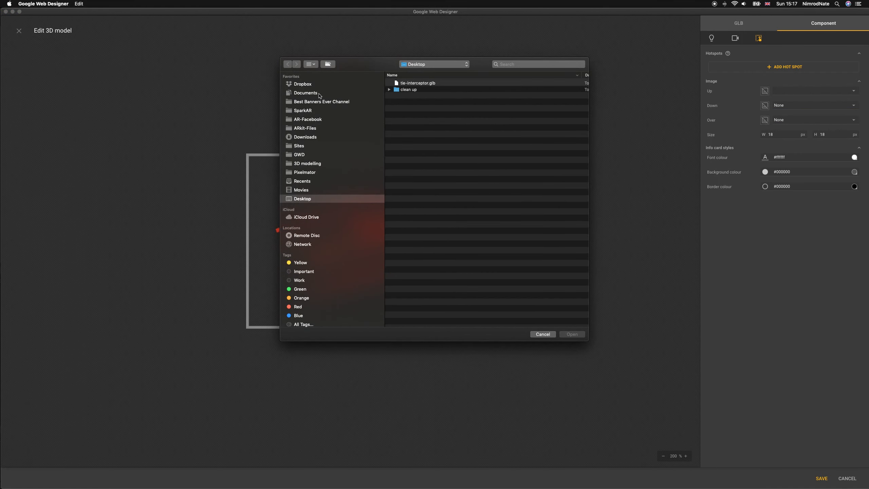
left_click(318, 94)
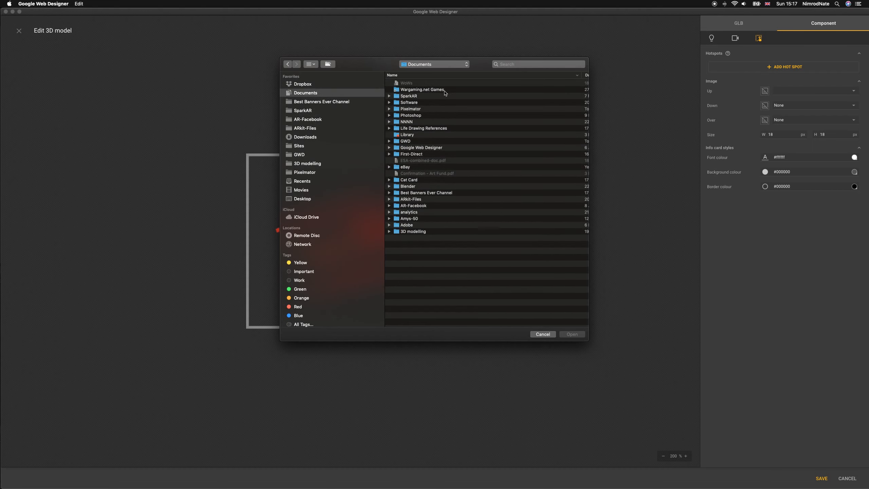
double_click(411, 109)
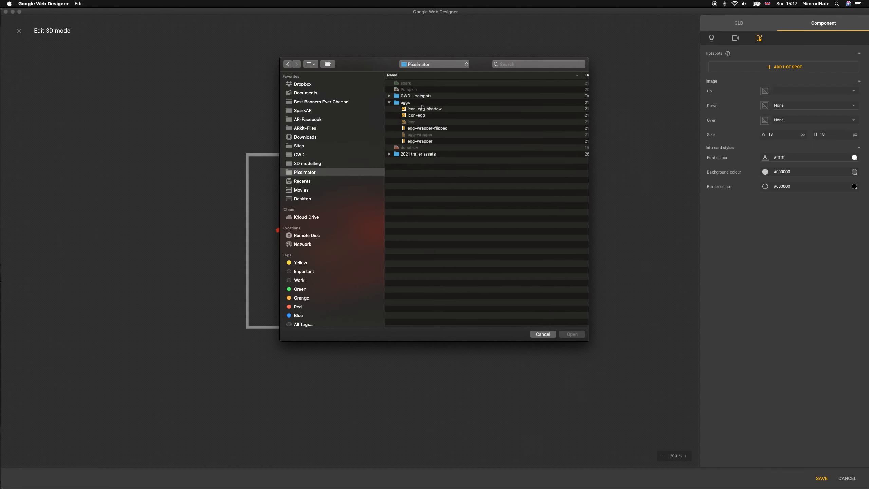
double_click(431, 96)
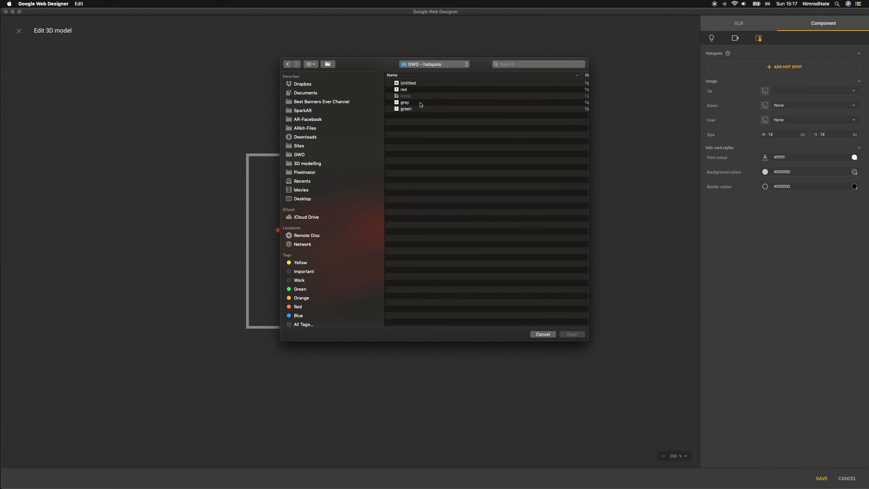
left_click(420, 90)
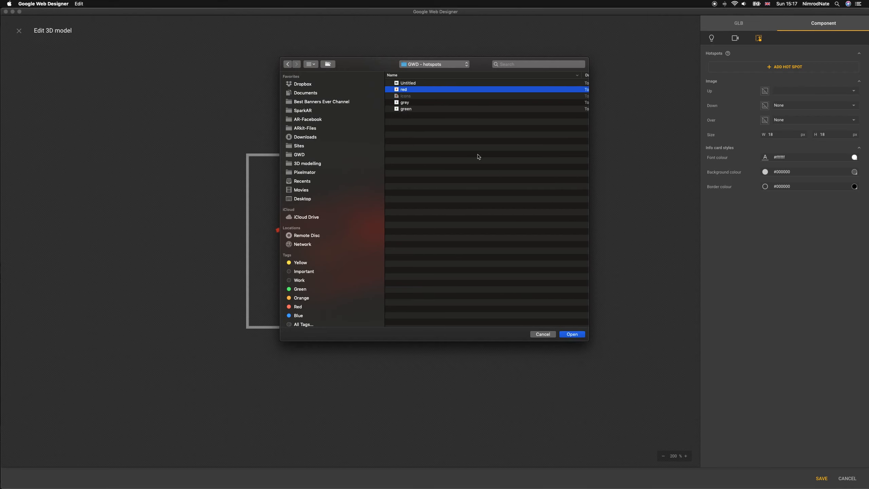
double_click(423, 103)
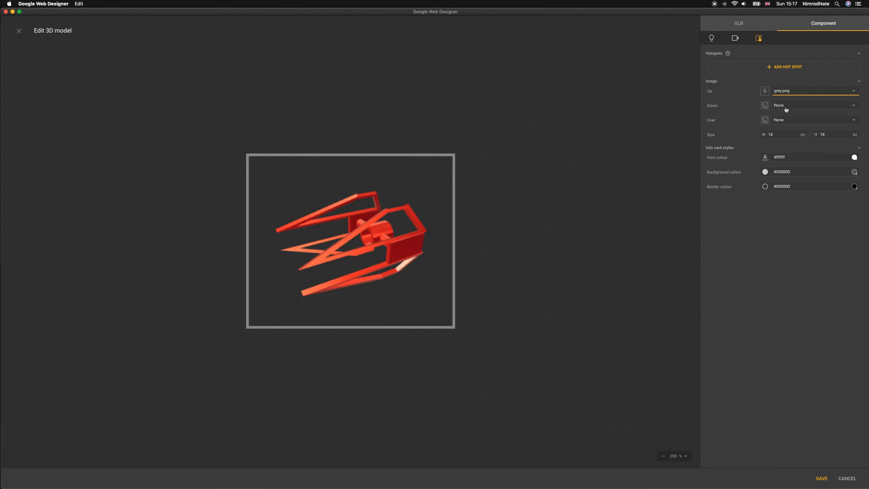
- Set the hotspots' Down image to the green file from the GWD - hotspots folder
left_click(786, 109)
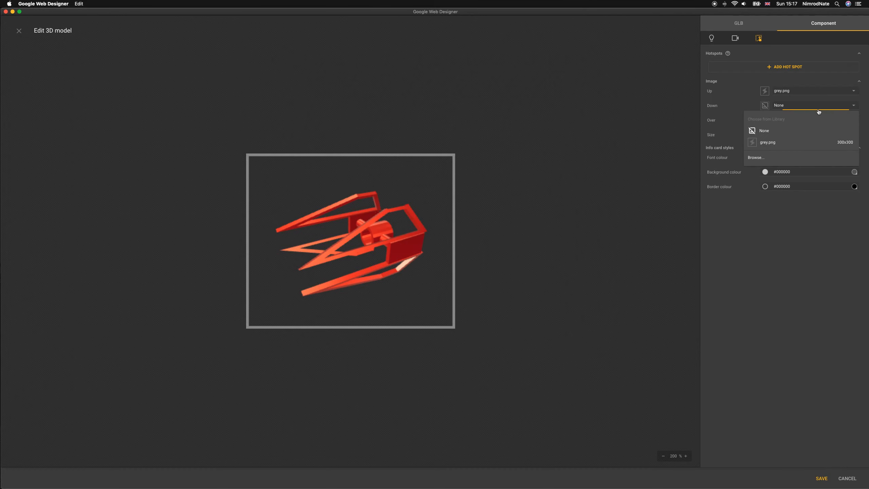
left_click(755, 159)
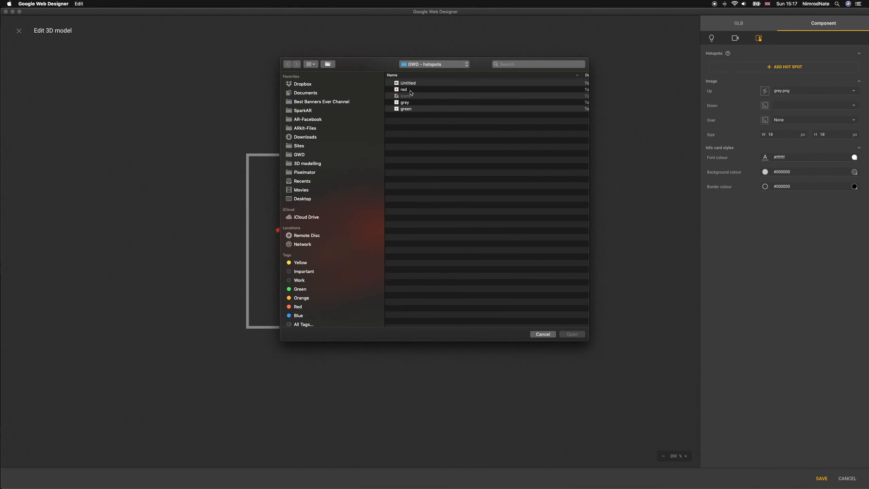
double_click(407, 109)
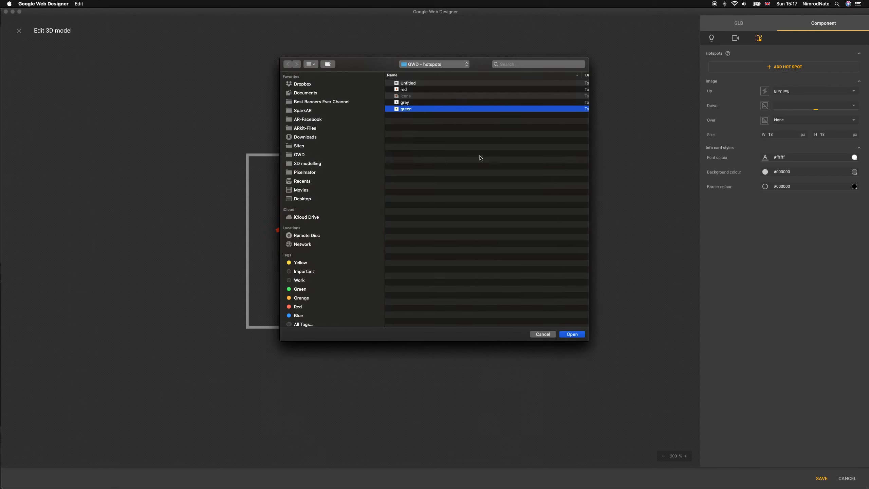
- Set the hotspots' Over image to the red file from the GWD - hotspots folder
left_click(854, 120)
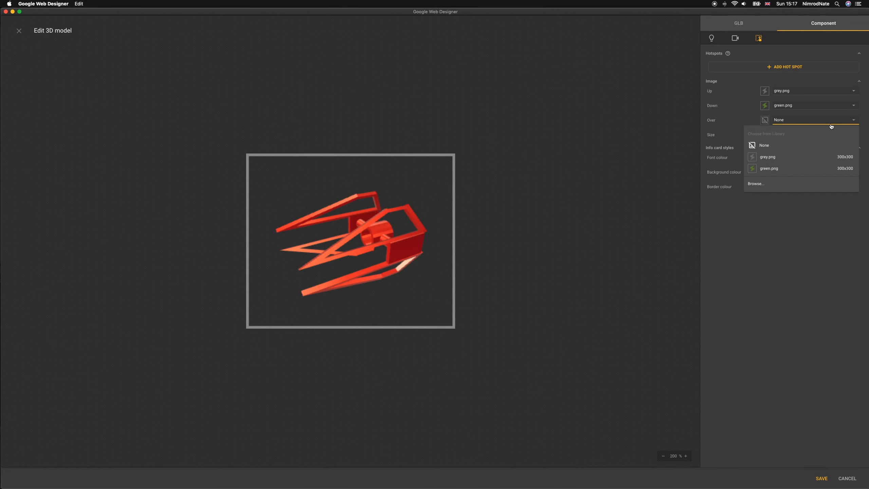
left_click(765, 183)
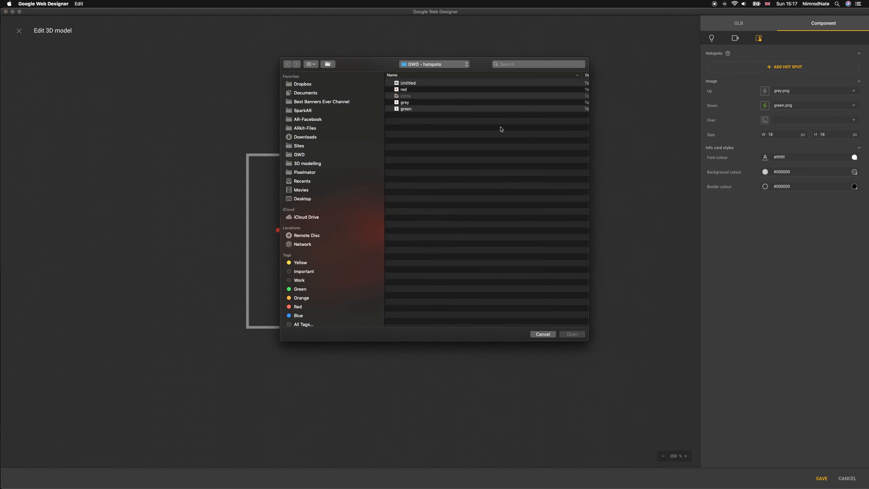
left_click(420, 103)
left_click(416, 88)
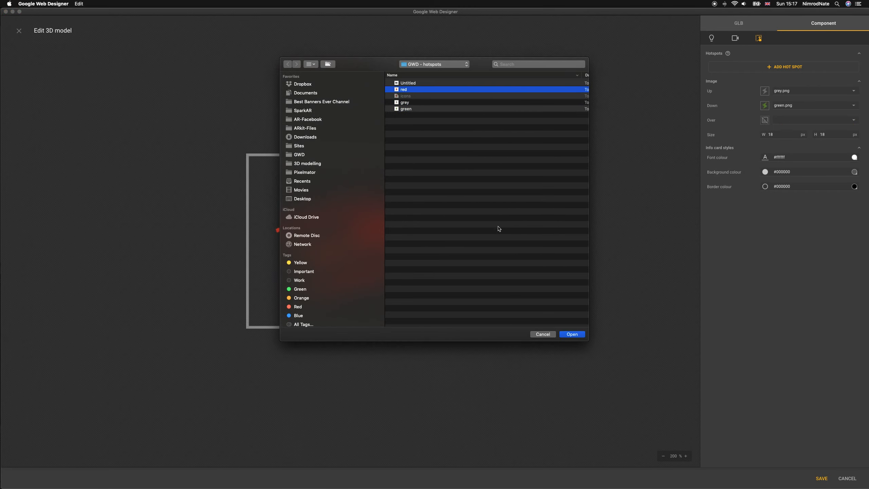
left_click(571, 336)
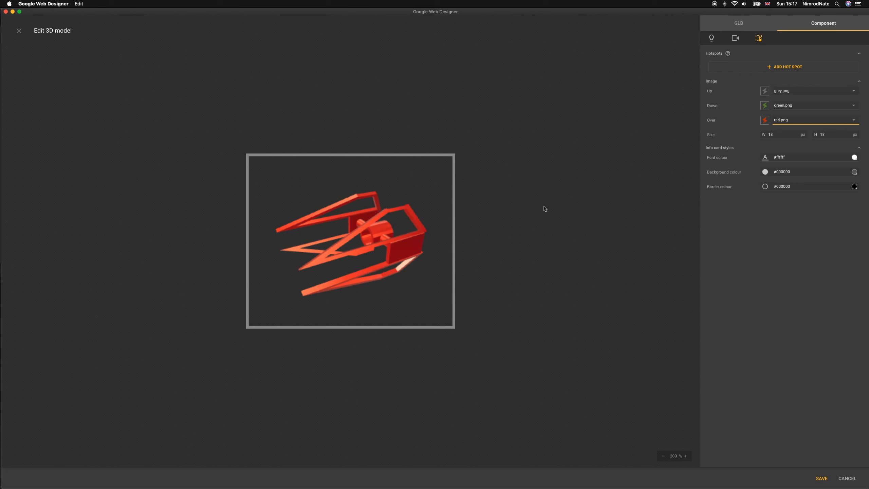
left_click(770, 256)
left_click(790, 226)
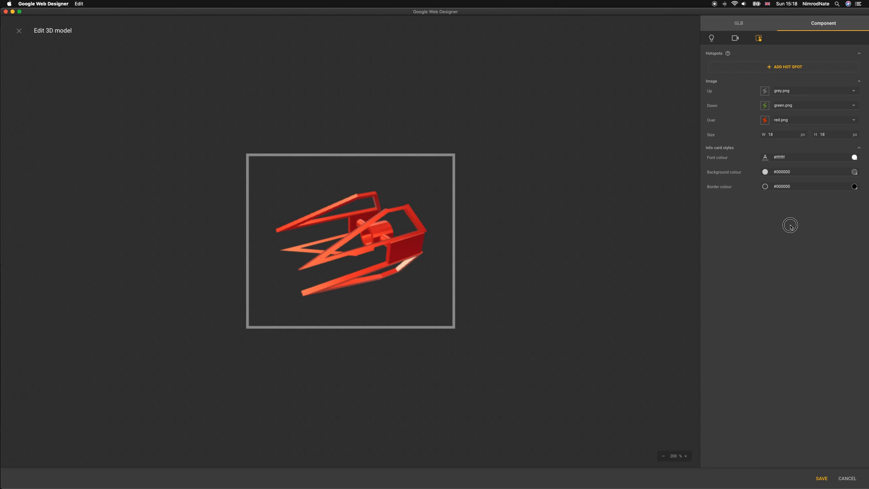
left_click(784, 68)
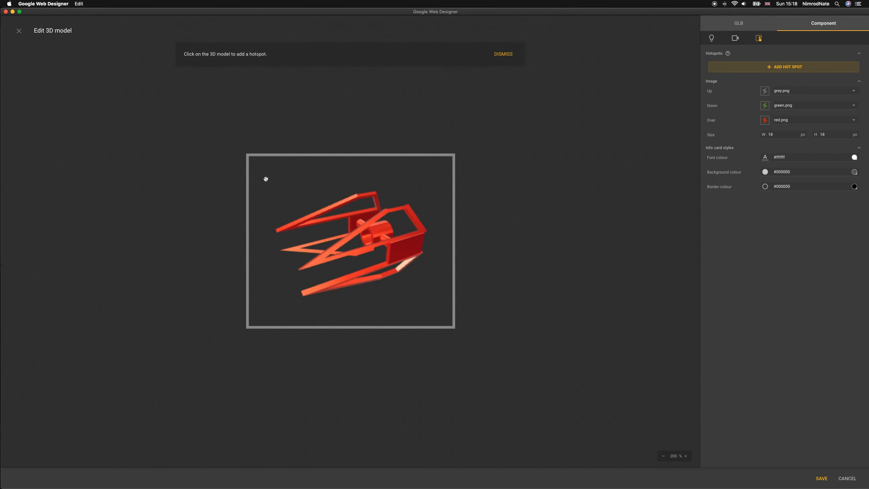
left_click(403, 251)
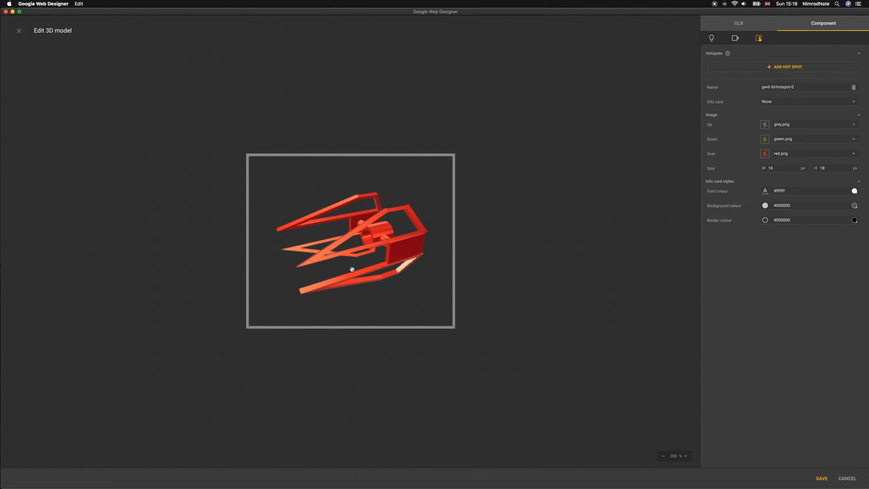
mouse_move(346, 266)
left_mouse_down()
mouse_move(360, 262)
mouse_move(318, 254)
mouse_move(356, 261)
left_mouse_up()
left_click(853, 87)
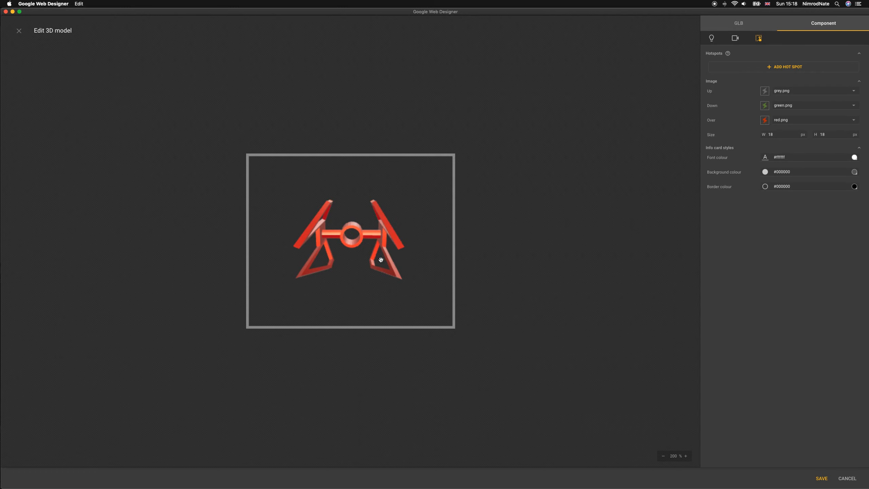
- Add a hotspot at the lower edge of the ship's central ring and set its info card type to Info card
left_click(766, 66)
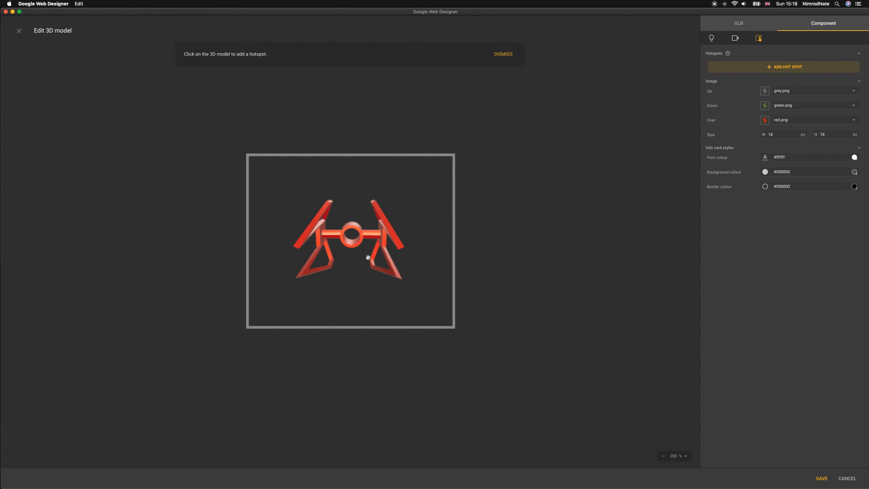
left_click(352, 245)
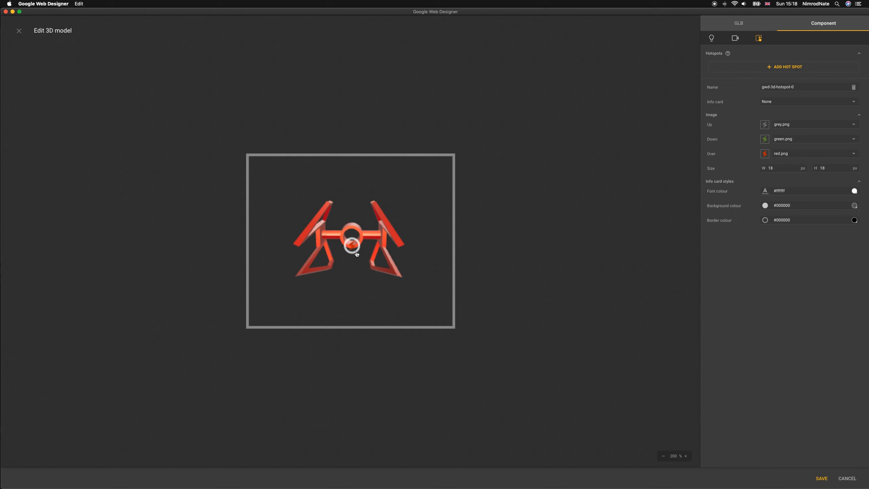
left_click(851, 102)
left_click(845, 124)
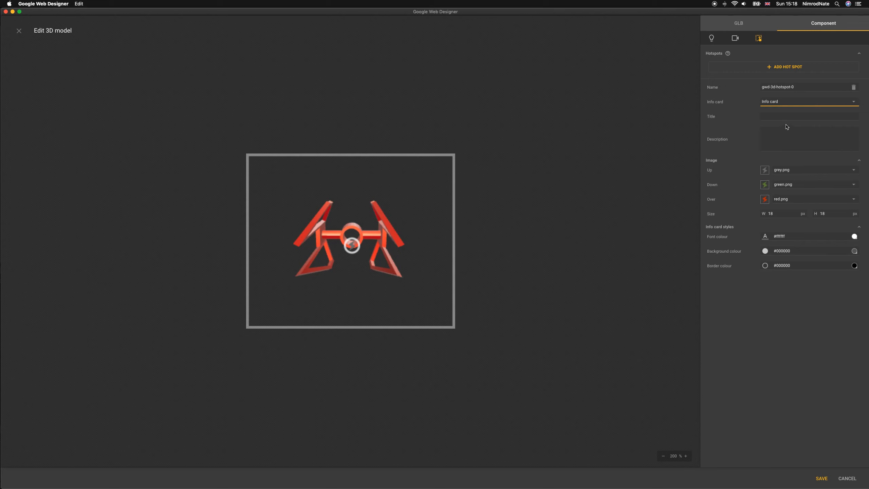
- Give the hotspot's info card the title "Front" and the description "Words go here", and open the card on the model
left_click(794, 118)
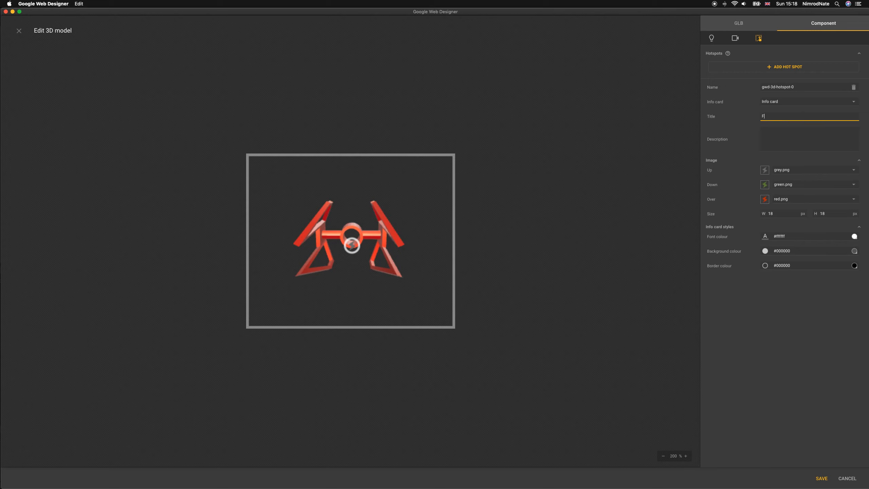
left_click(778, 142)
left_click(810, 403)
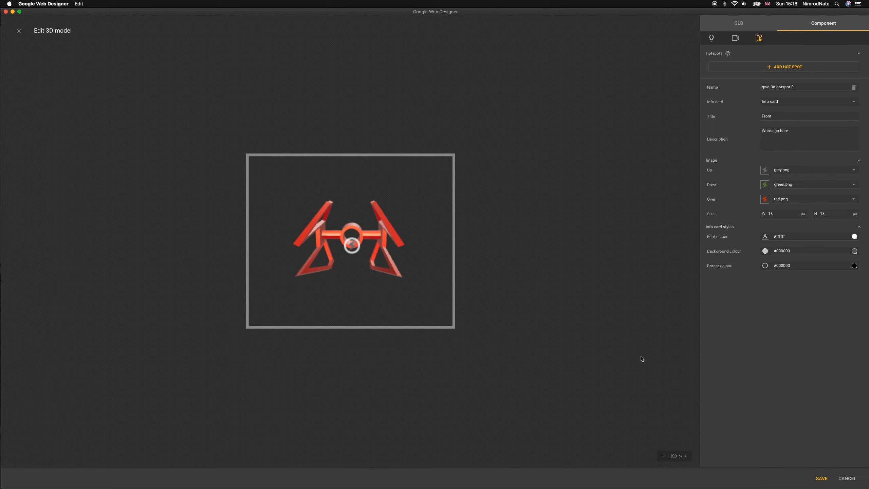
left_click(351, 250)
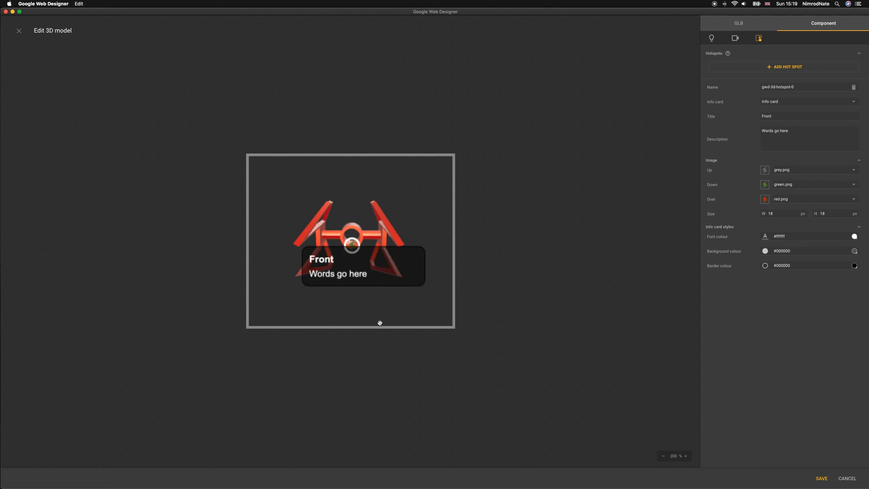
- Set the info card's background colour to #c51d1d and check the card on the model
scroll(377, 229, "up", 5)
left_click_drag(377, 237, 407, 244)
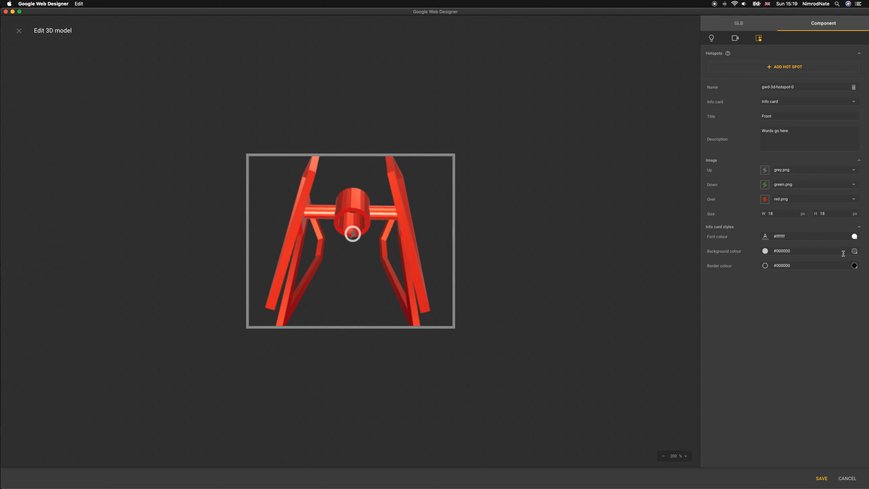
left_click(854, 251)
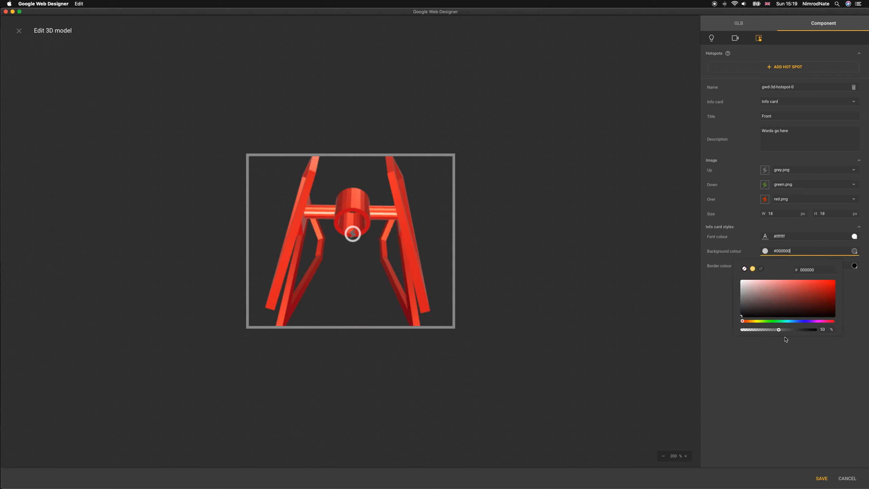
left_click(821, 289)
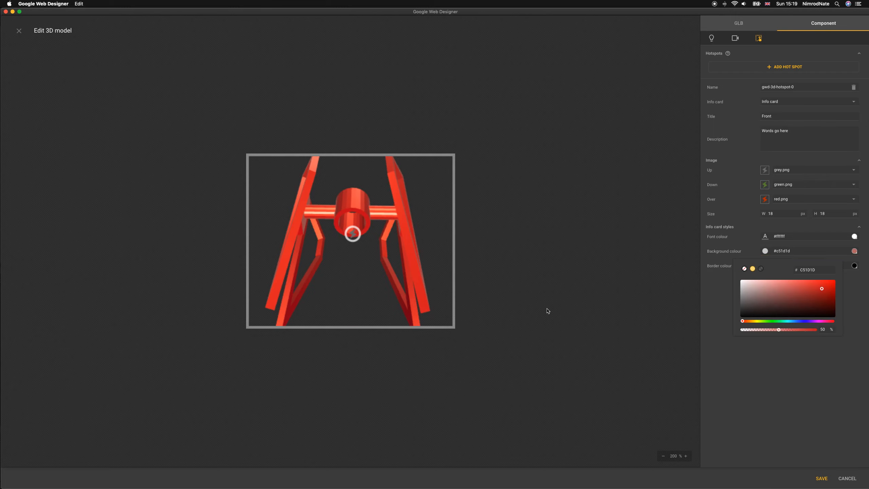
left_click(713, 334)
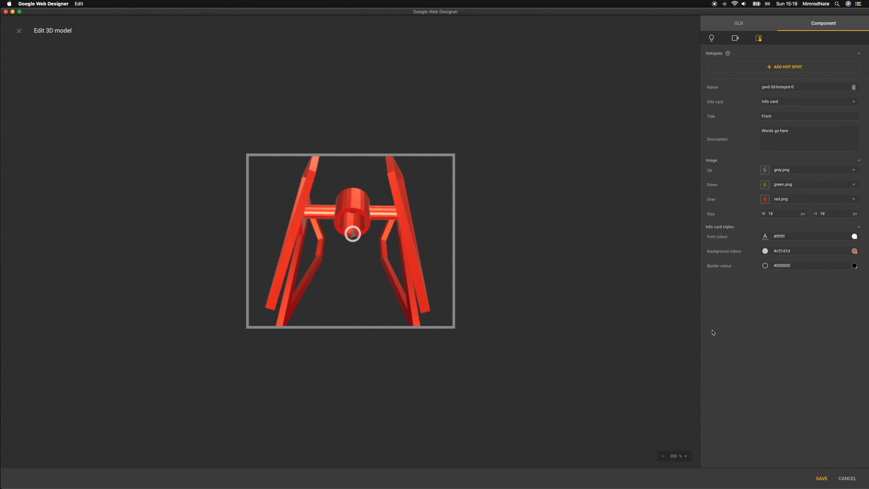
left_click(356, 240)
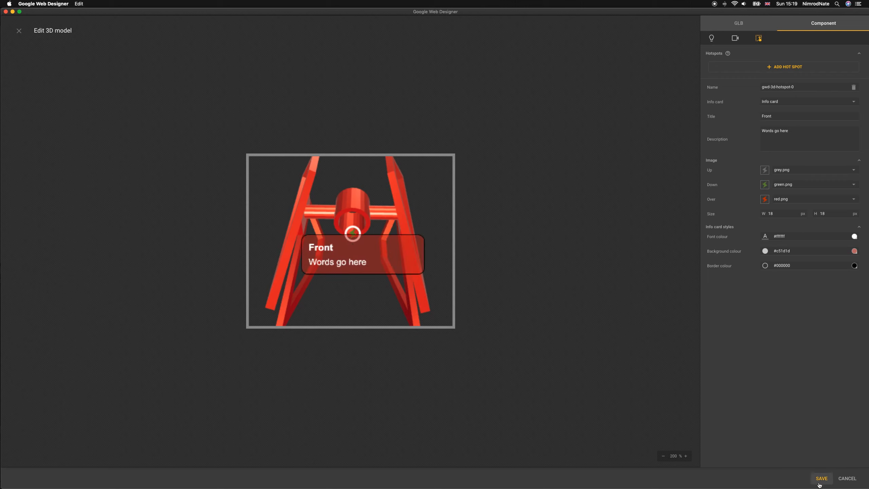
- Set the info card's border colour to #f3eded and check the card on the model
left_click(854, 266)
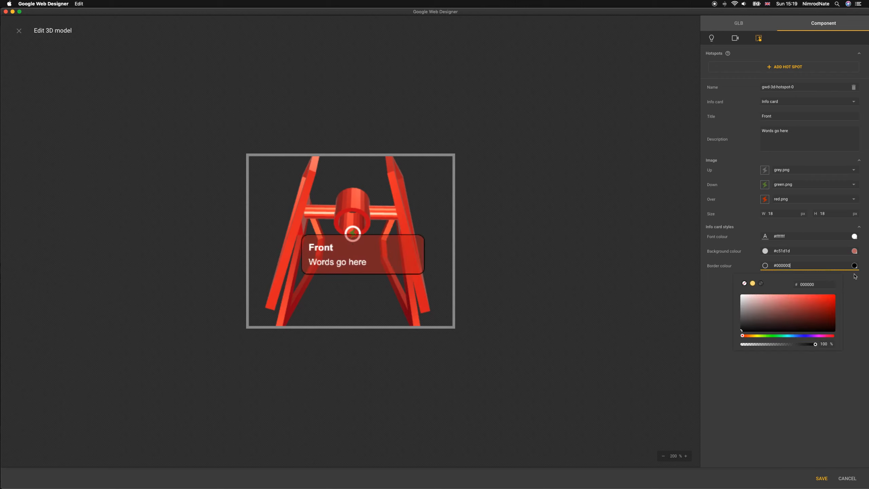
left_click(743, 297)
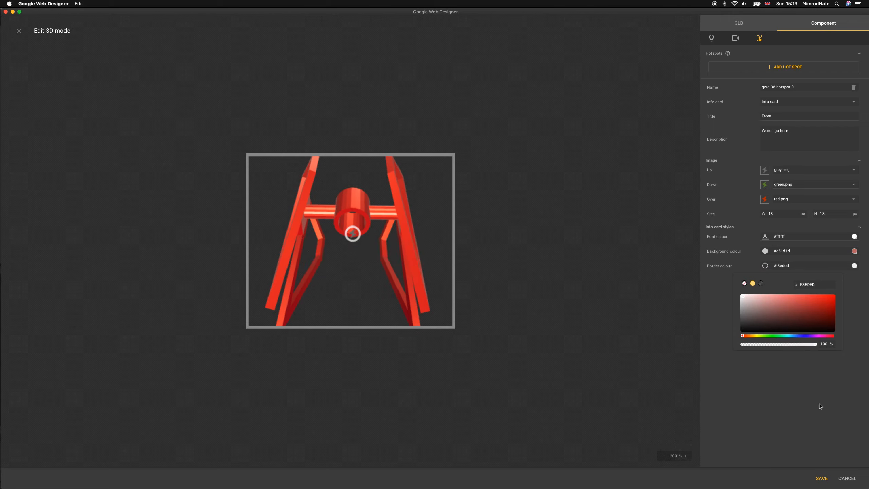
left_click(817, 391)
left_click(354, 236)
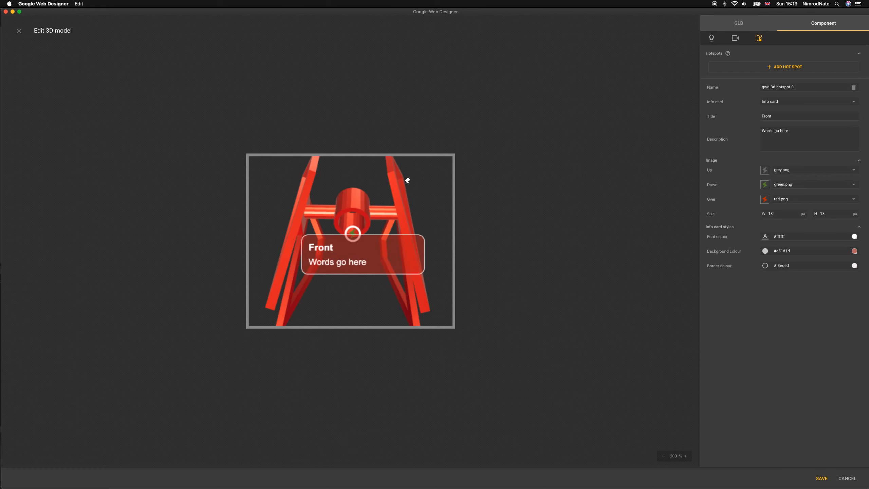
- Save the 3D model edits and set the 3D model viewer's fill colour to #100f0f
left_click_drag(412, 217, 373, 249)
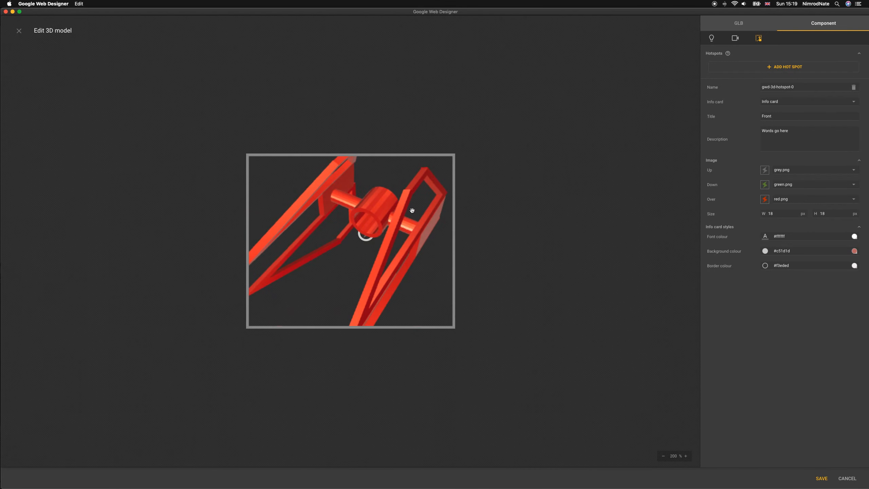
left_click(821, 478)
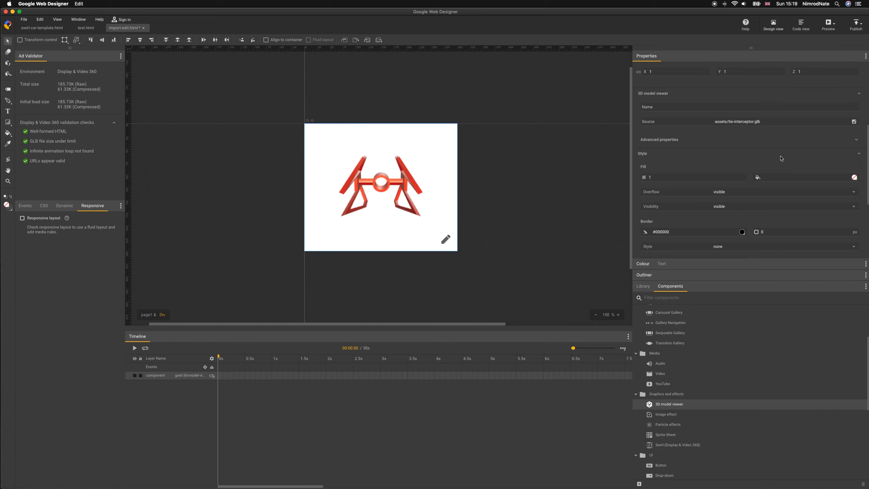
left_click(854, 178)
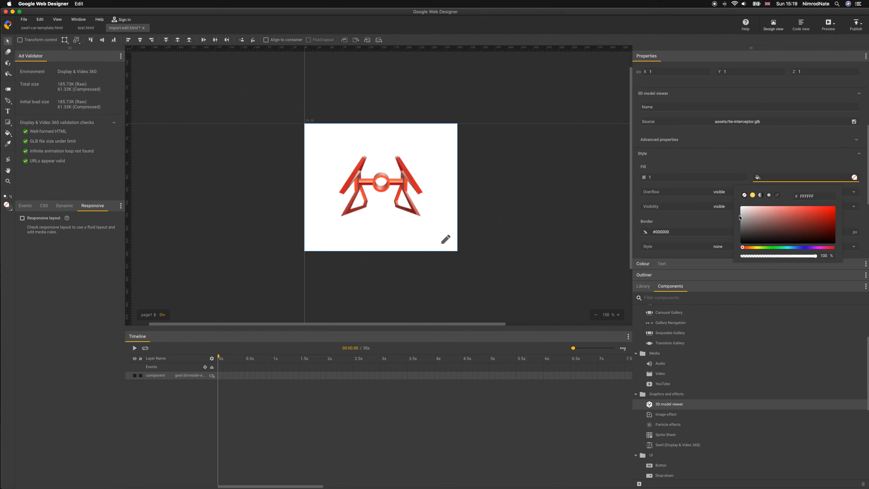
left_click(746, 242)
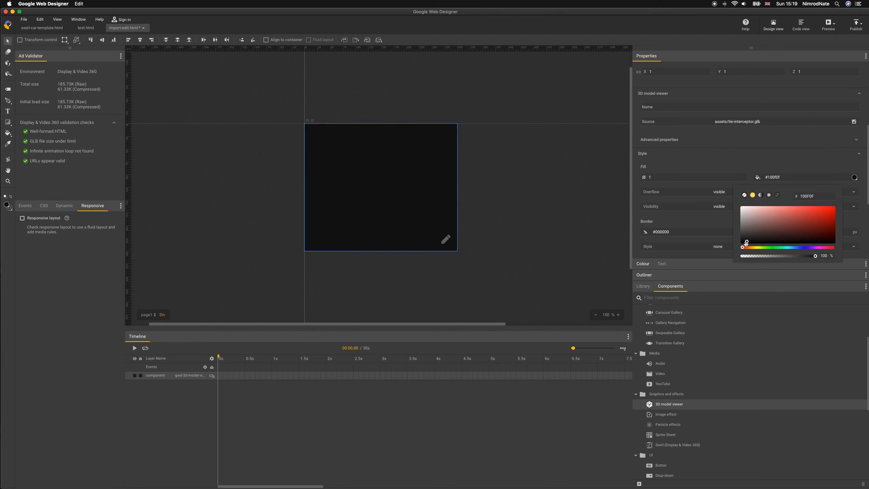
left_click(532, 235)
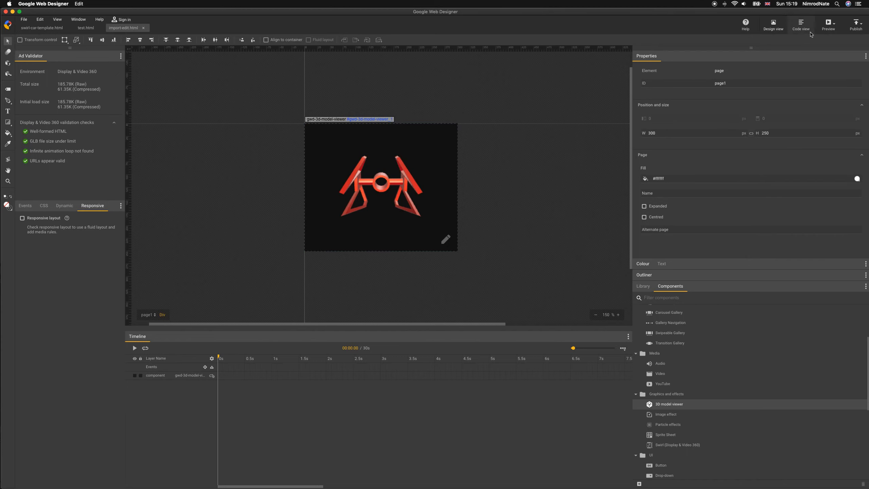
- Preview the ad in Chrome, rotate the ship and open the Front hotspot's info card
left_click(828, 23)
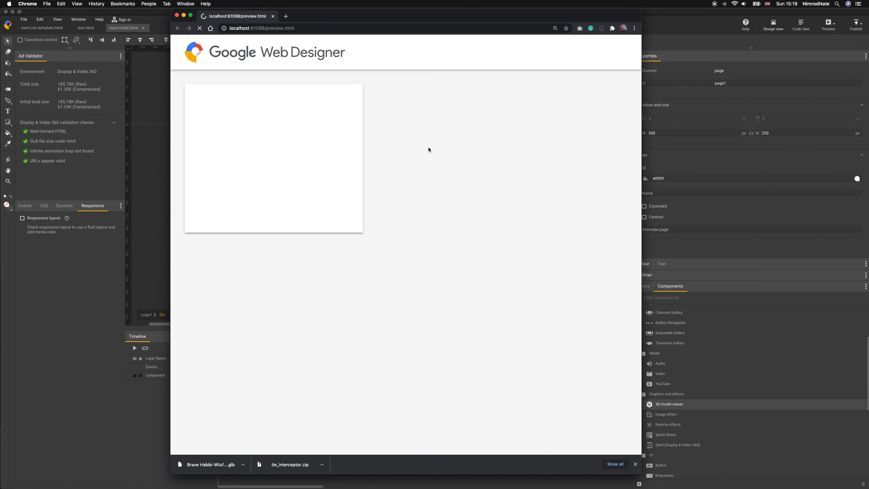
left_click_drag(309, 187, 278, 183)
left_click(272, 162)
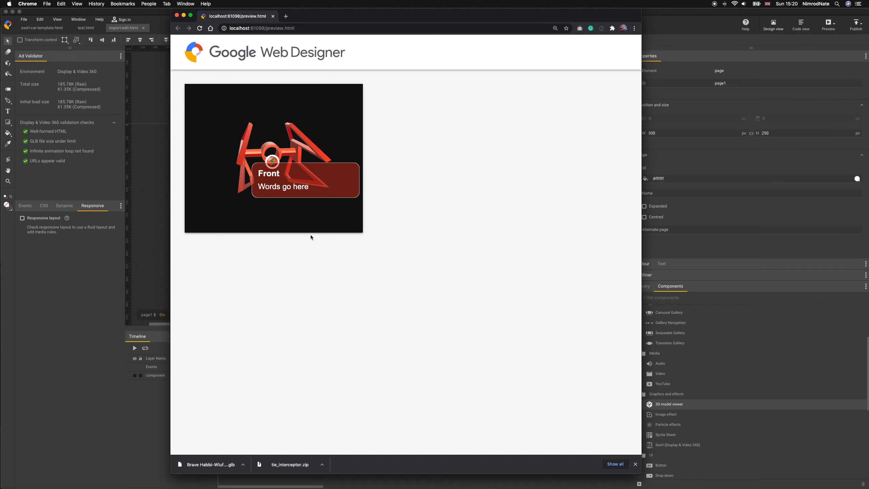
left_click_drag(356, 16, 349, 16)
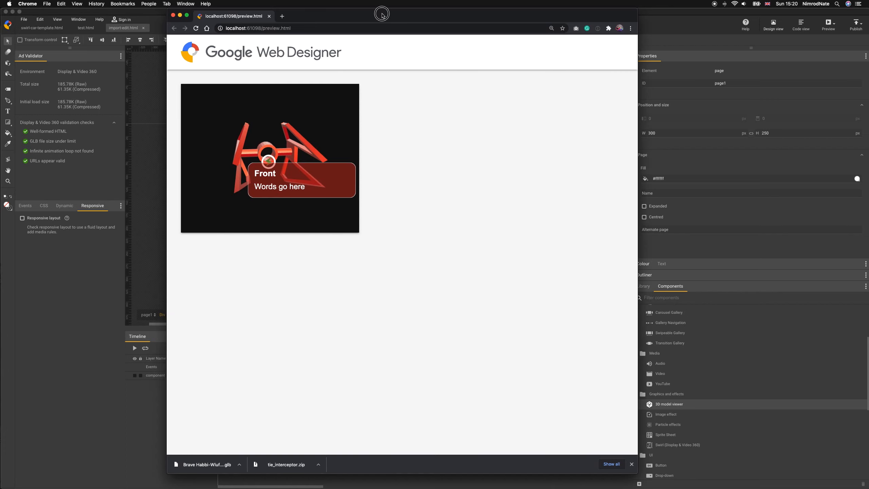
- Switch back to Google Web Designer, bring up the test.html document and preview it in Chrome
left_click(142, 86)
left_click(85, 29)
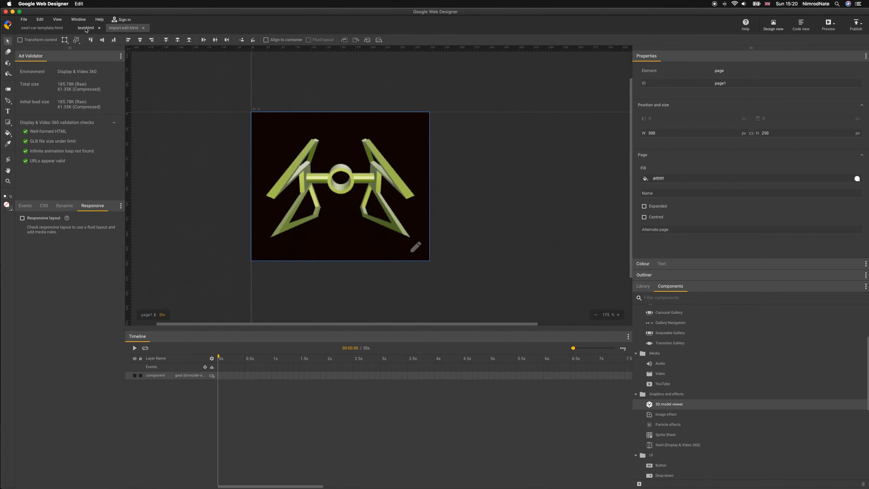
left_click(356, 123)
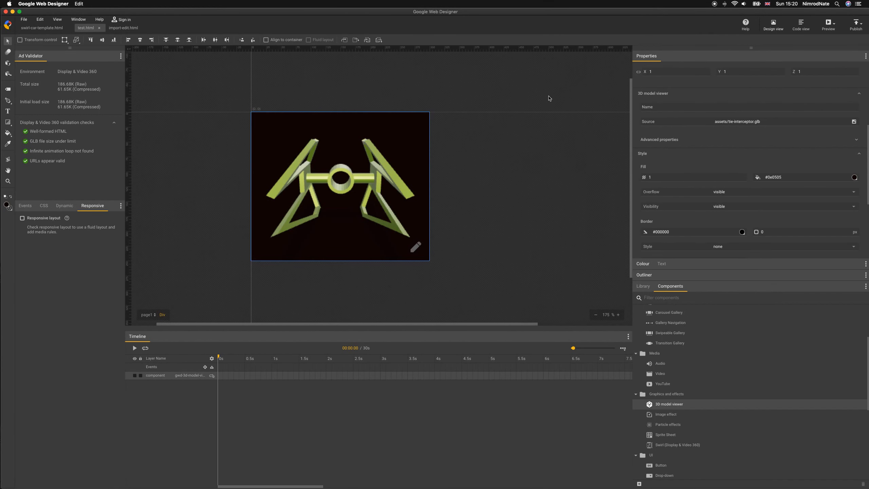
left_click(827, 25)
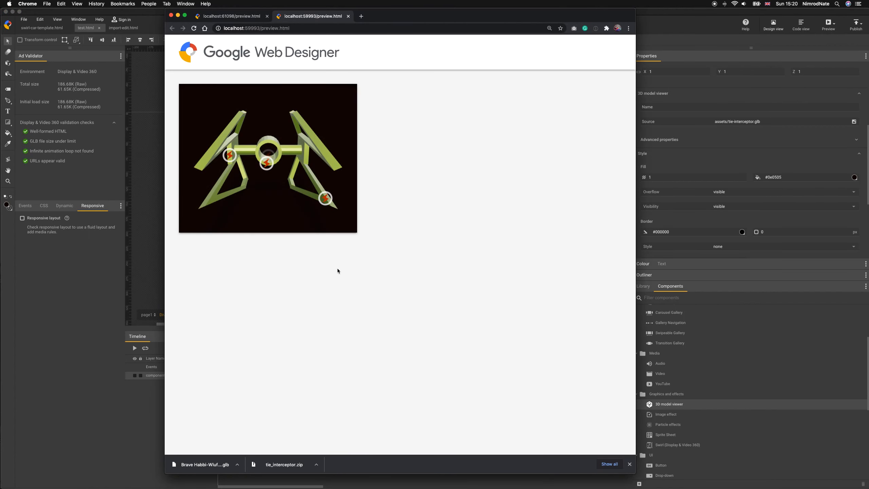
- Rotate the green ship in the preview and open the info cards of its laser, cockpit and engine hotspots
left_click_drag(290, 174, 290, 176)
left_click(234, 151)
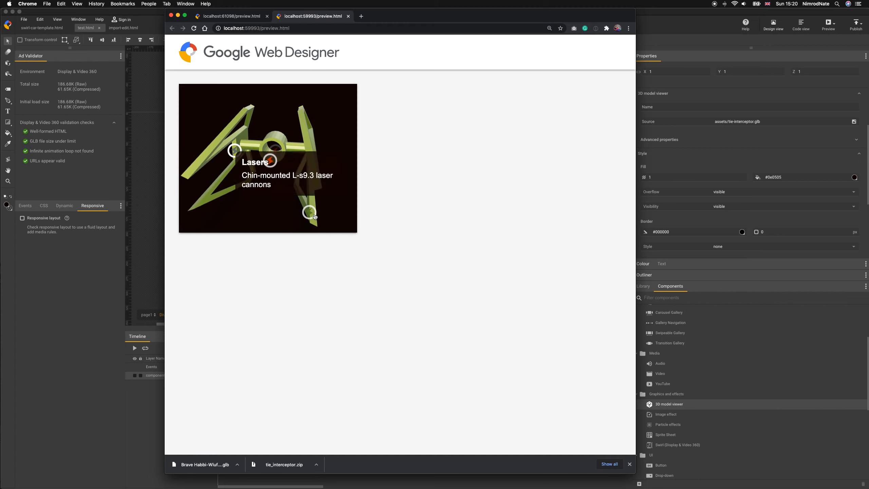
left_click(309, 214)
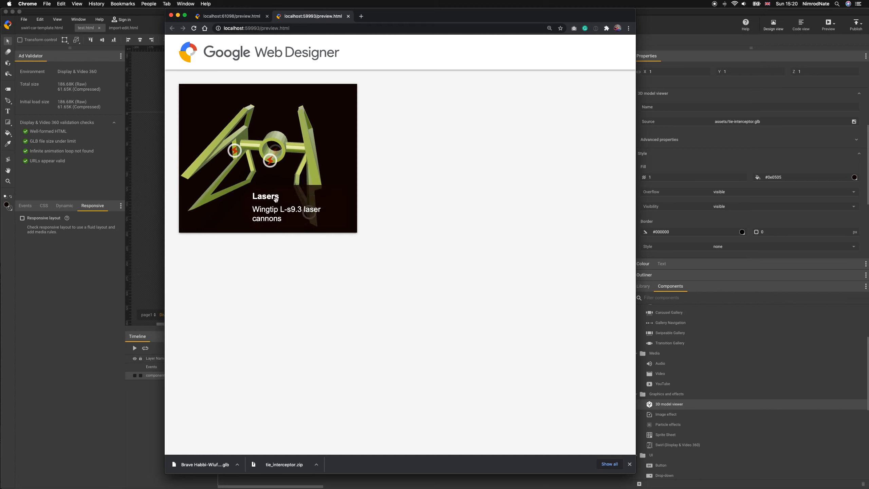
left_click(270, 161)
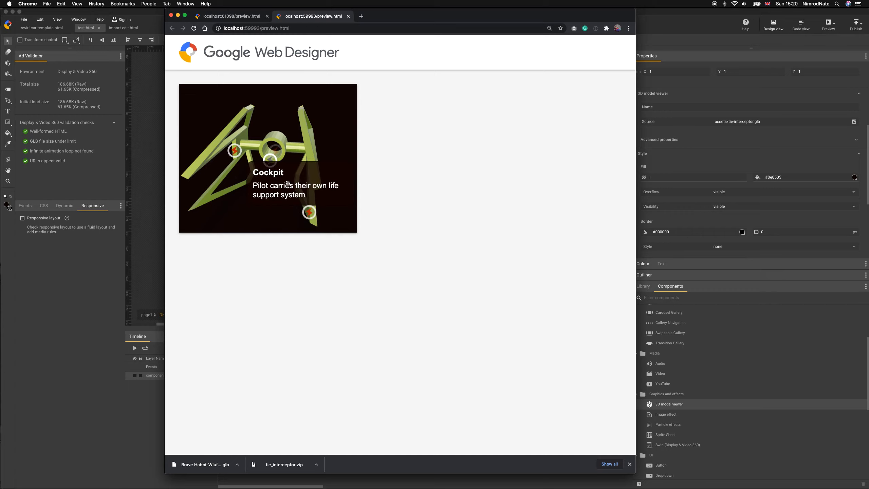
left_click_drag(314, 151, 265, 153)
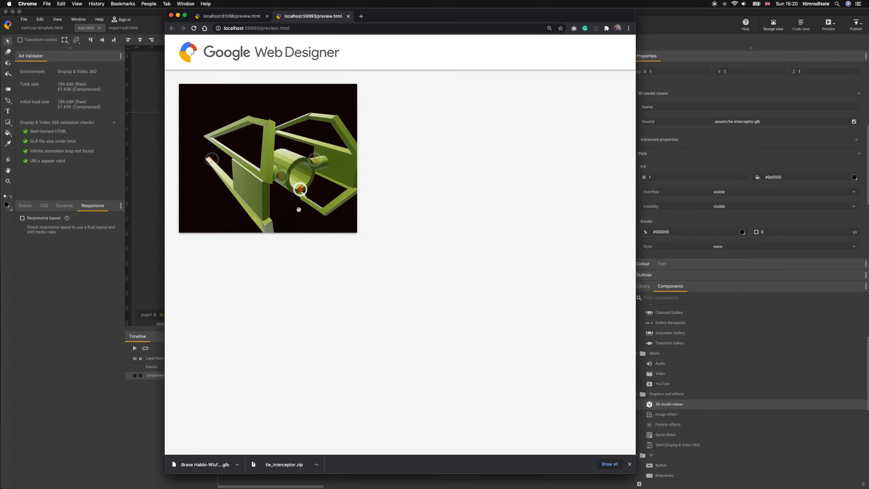
left_click(300, 189)
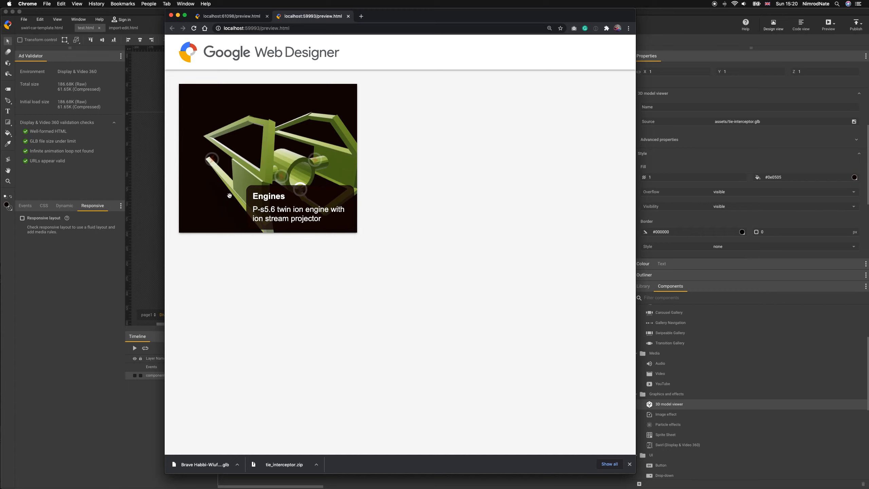
mouse_move(232, 182)
left_mouse_down()
mouse_move(307, 178)
mouse_move(281, 173)
mouse_move(296, 196)
left_mouse_up()
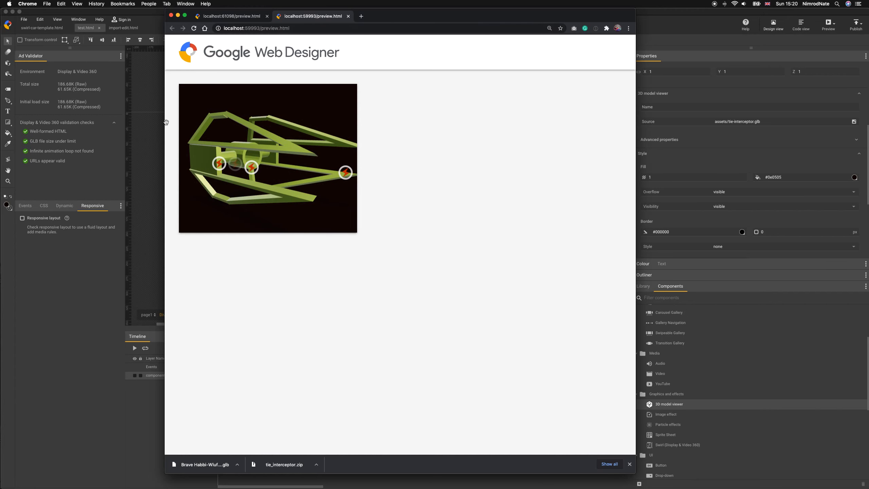
- Switch back to Google Web Designer and open the dialog for creating a new file from a template
left_click(153, 132)
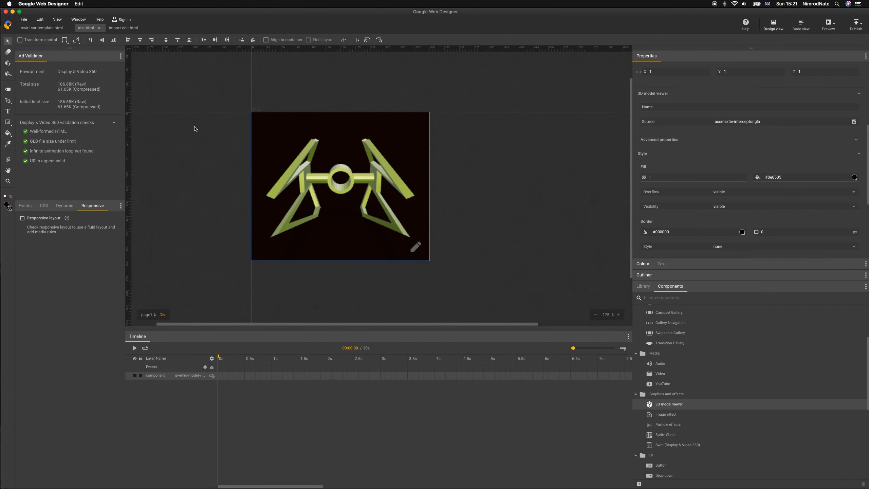
left_click(24, 19)
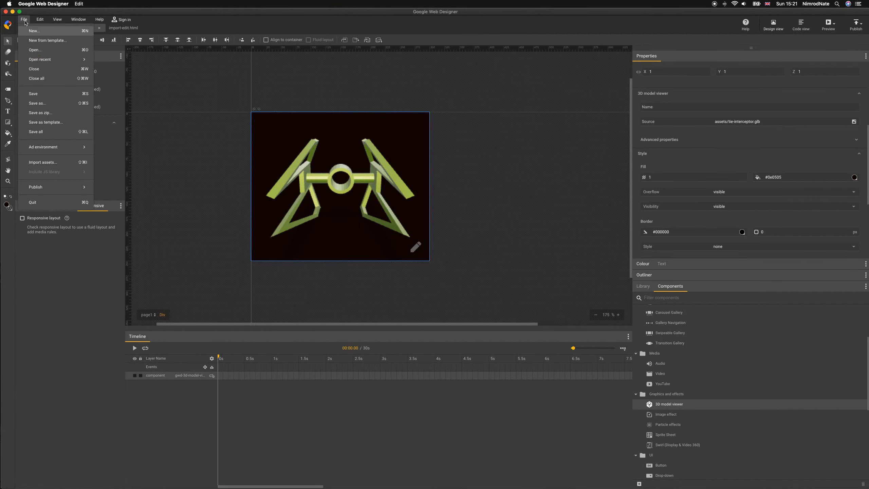
left_click(41, 41)
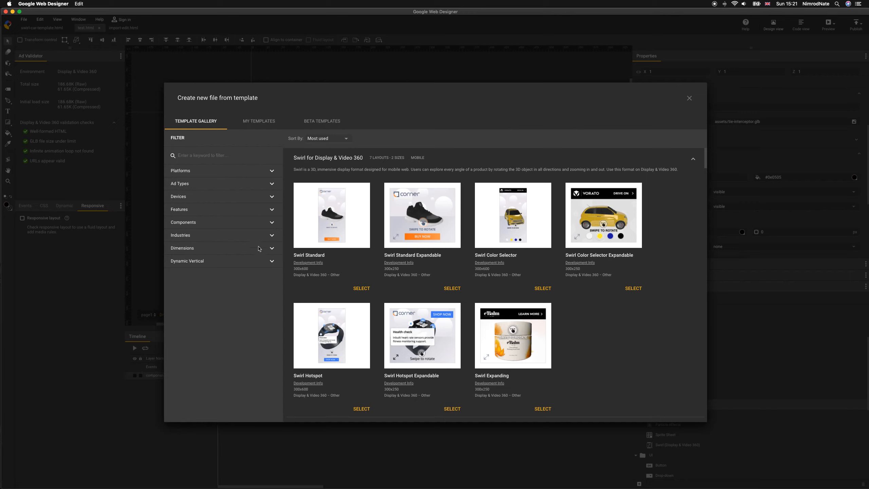
- Look through the template gallery's filter options for Platforms, Ad Types, Devices and Features, collapsing each one again
left_click(272, 171)
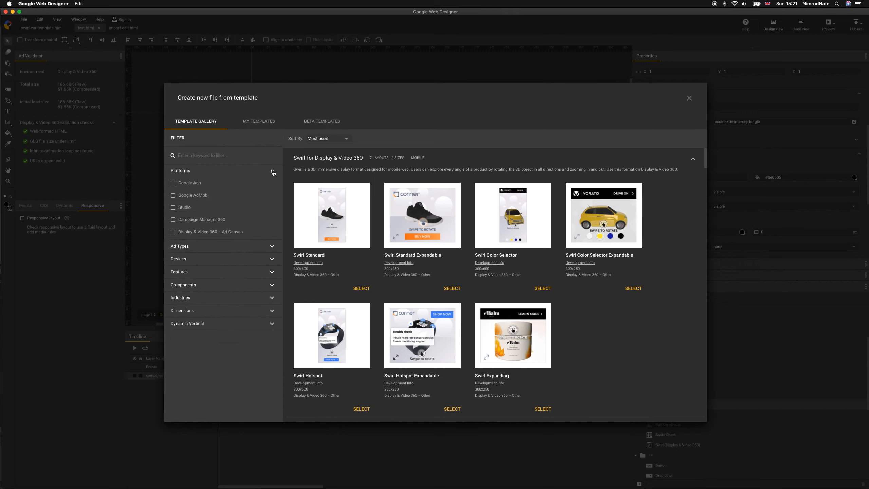
left_click(272, 171)
left_click(272, 184)
left_click(272, 184)
left_click(273, 197)
left_click(272, 197)
left_click(272, 214)
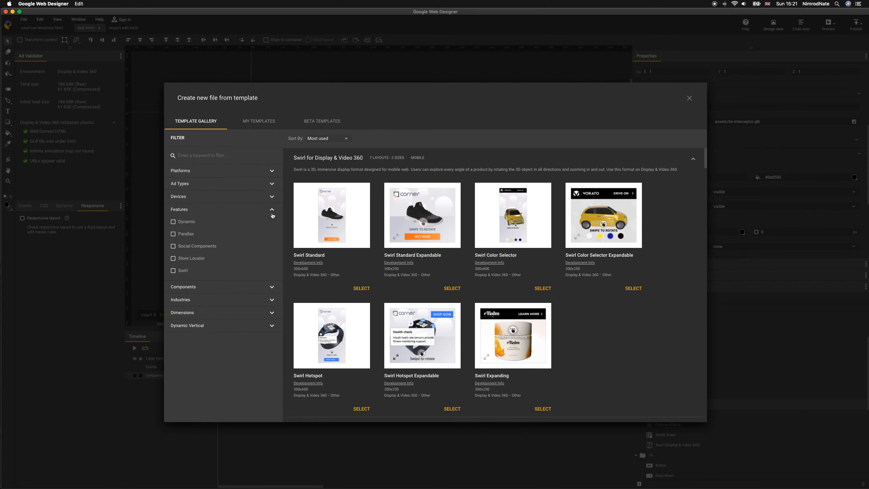
left_click(272, 210)
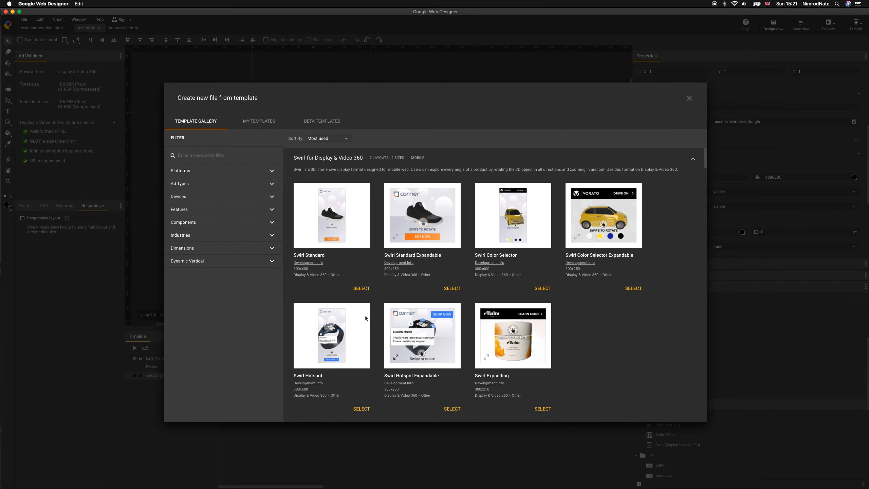
- Browse the Swirl for Display & Video 360 templates and close the gallery without choosing one
scroll(359, 326, "down", 3)
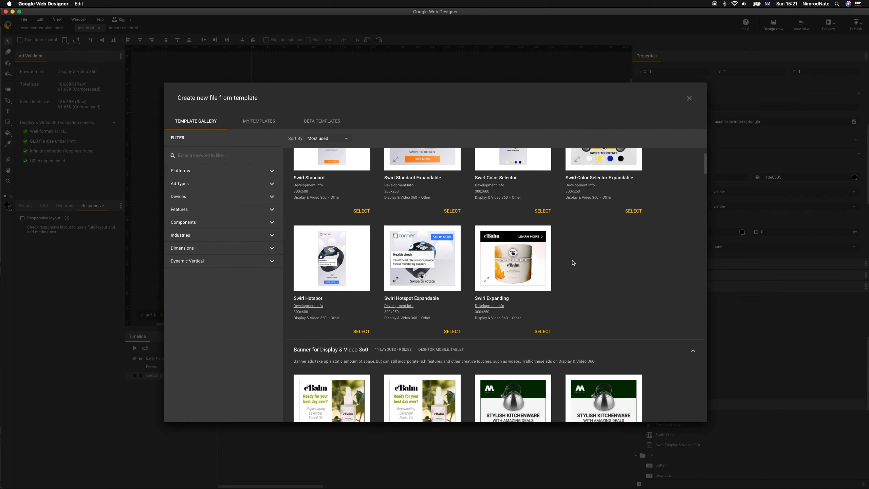
scroll(555, 263, "up", 3)
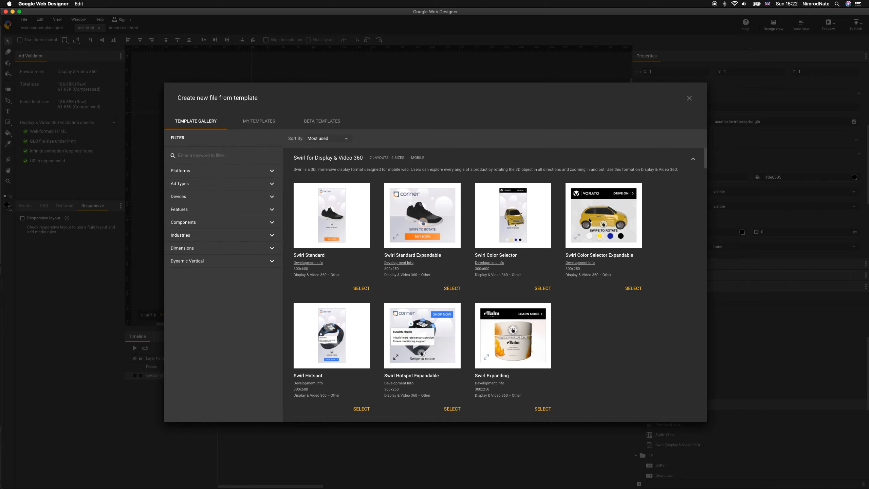
left_click(689, 98)
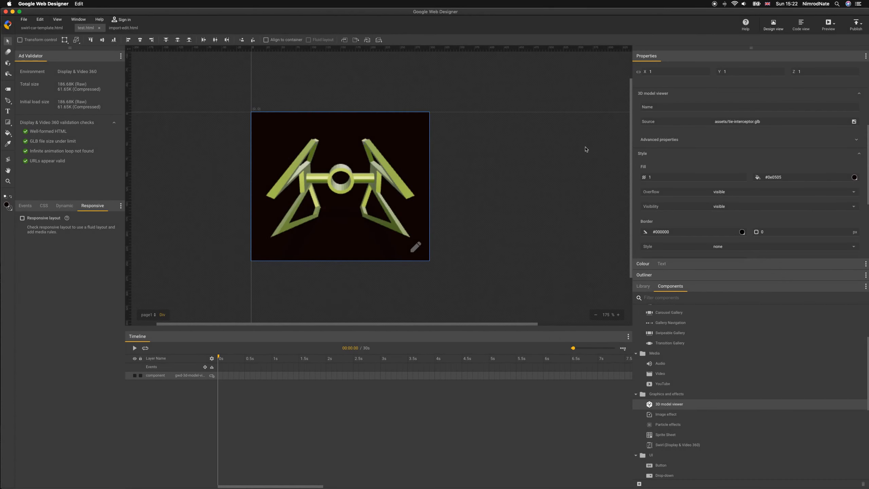
- Bring up the swirl-car-template.html document and open the banner's Swirl component for editing
left_click(42, 28)
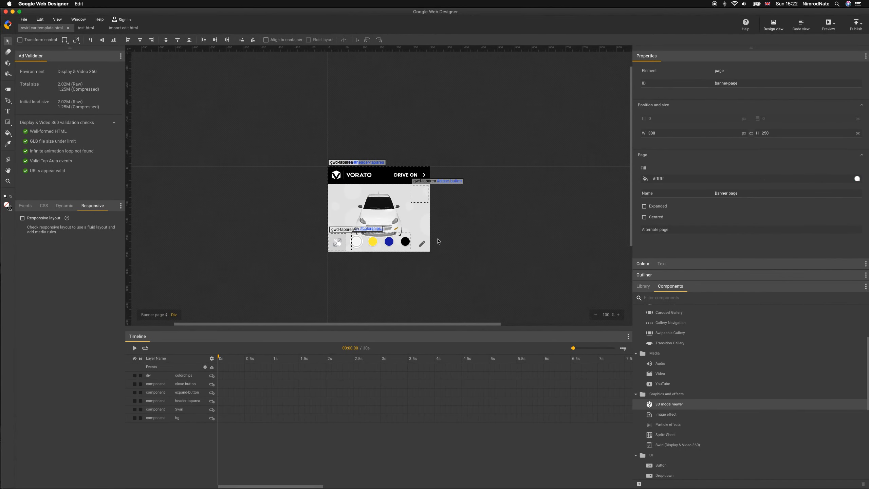
left_click(617, 315)
left_click(618, 315)
left_click(618, 315)
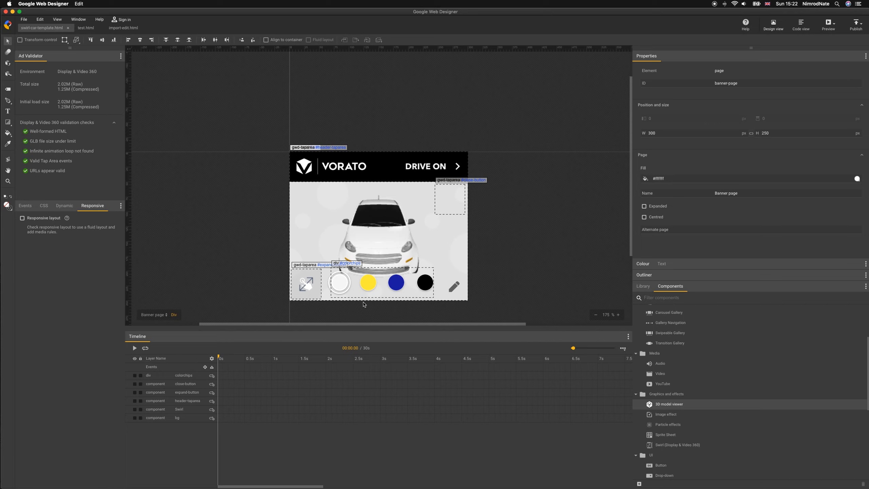
left_click(389, 236)
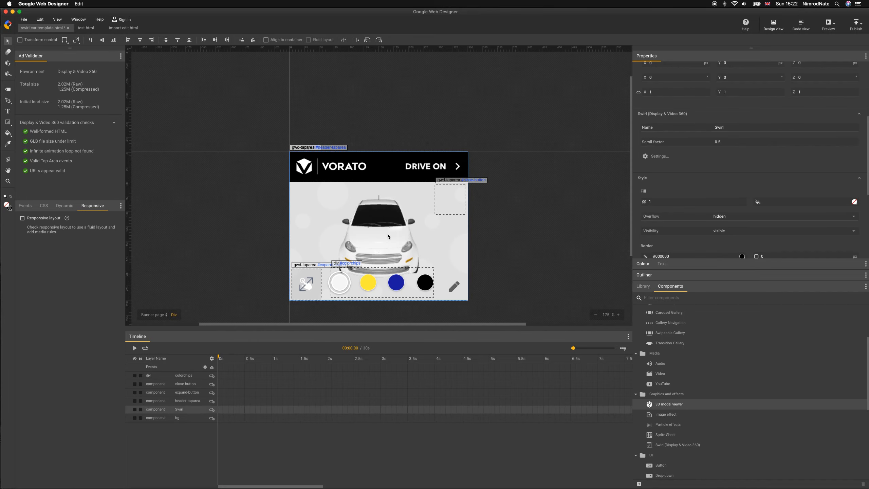
left_click(455, 289)
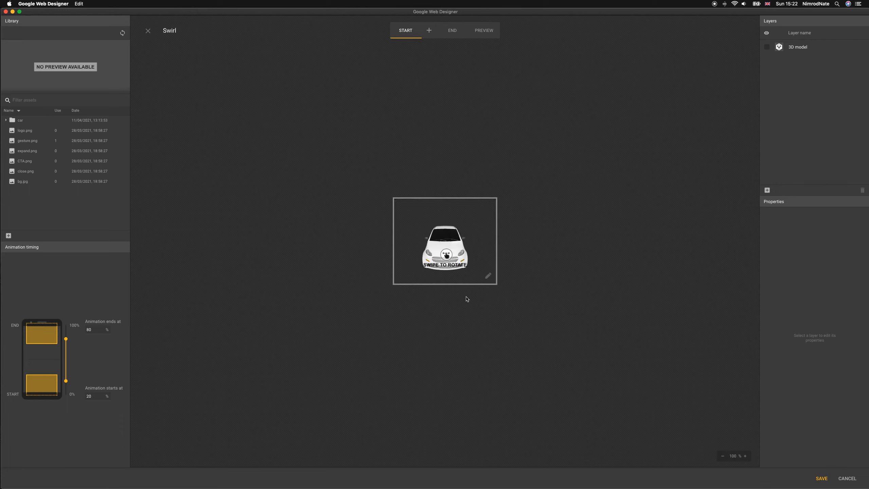
- Select the car's 3D model in the Swirl editor and view its end state properties
left_click(745, 456)
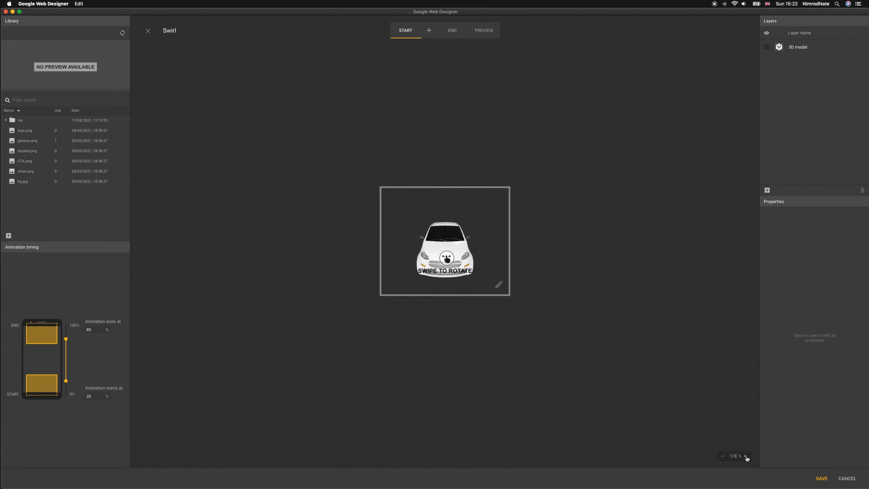
left_click(517, 289)
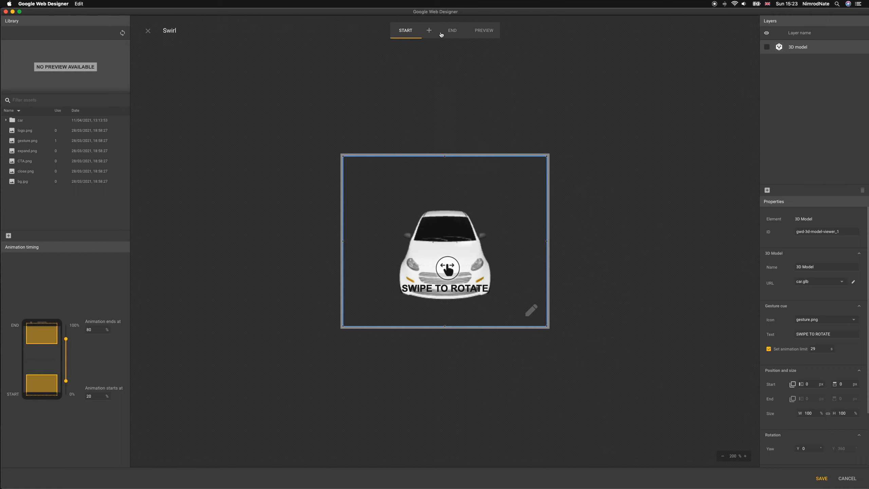
left_click(452, 31)
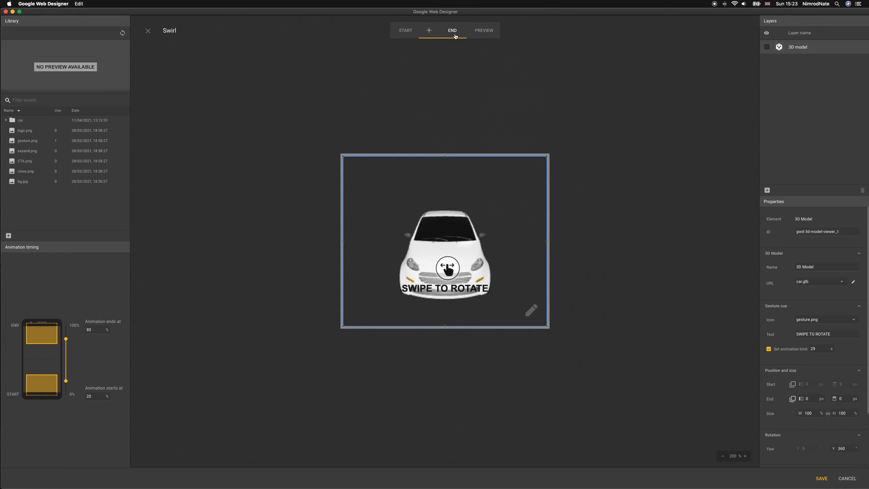
- Preview the Swirl animation by scrolling the sample page and rotating the car, and close the Swirl editor
left_click(484, 31)
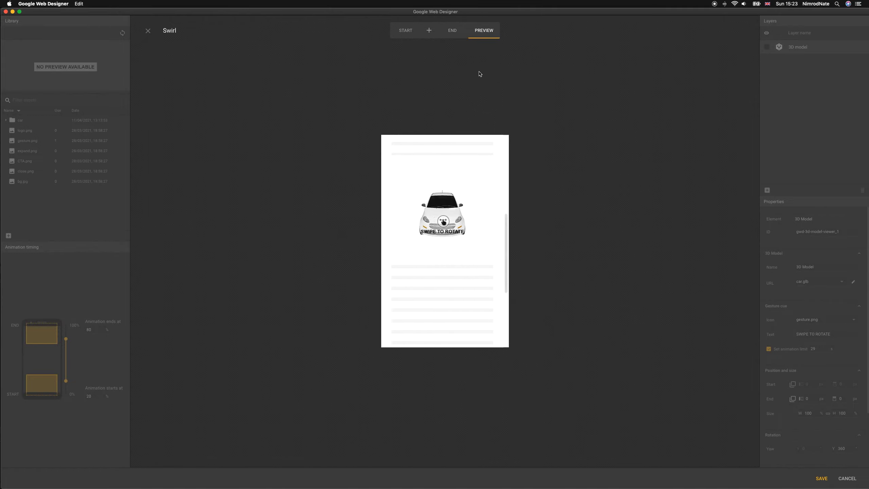
scroll(506, 227, "up", 5)
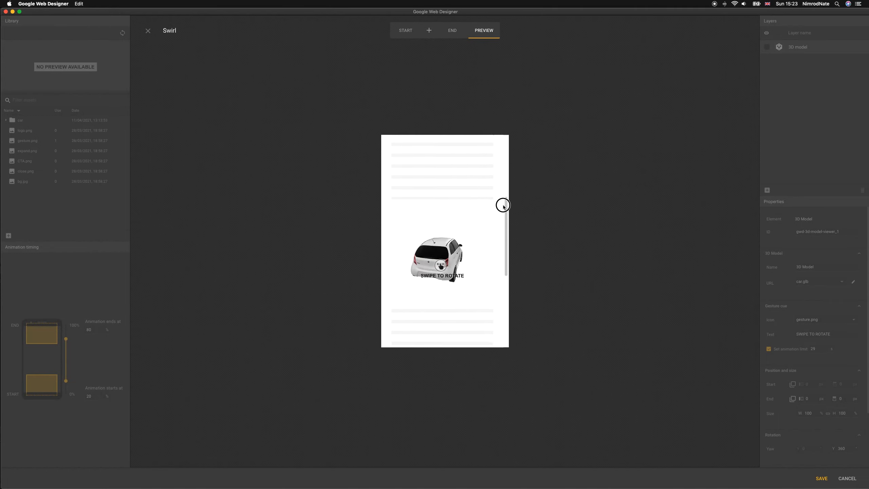
left_click_drag(494, 160, 484, 233)
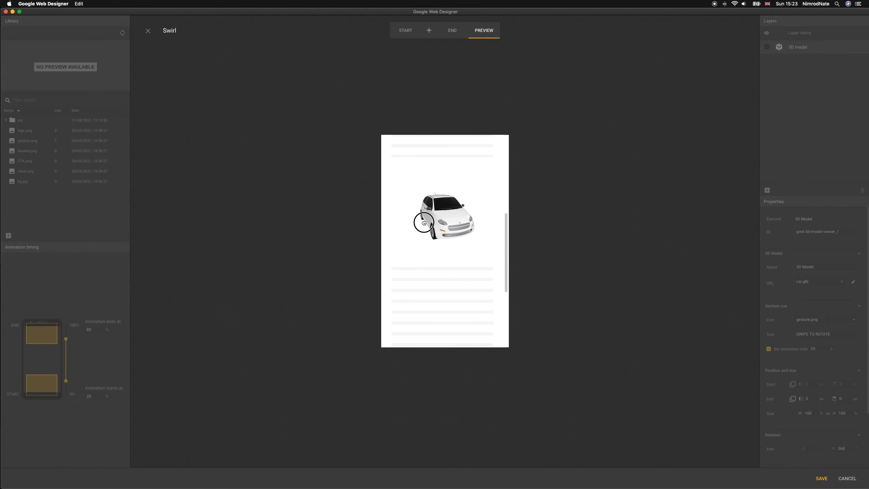
left_click_drag(437, 224, 476, 202)
left_click_drag(450, 229, 461, 227)
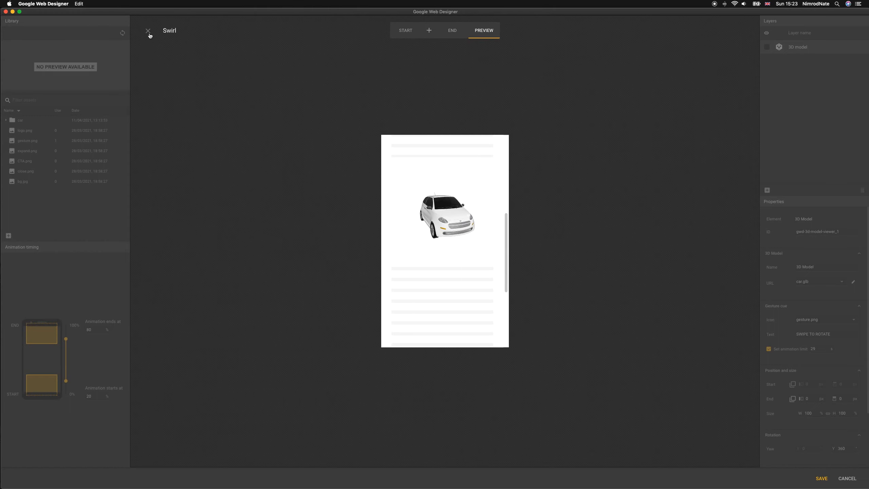
left_click(299, 58)
left_click(147, 31)
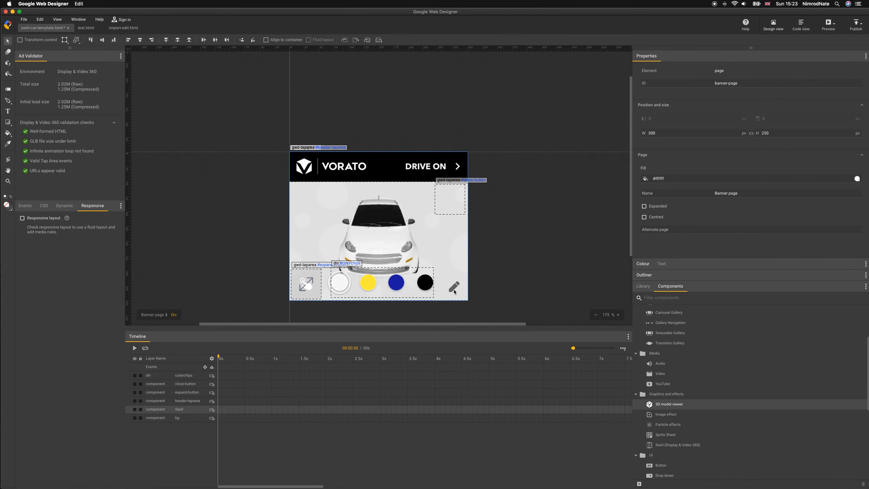
- Reopen the Swirl component, hide and reshow its 3D model layer, and select that layer to view its properties
left_click(454, 287)
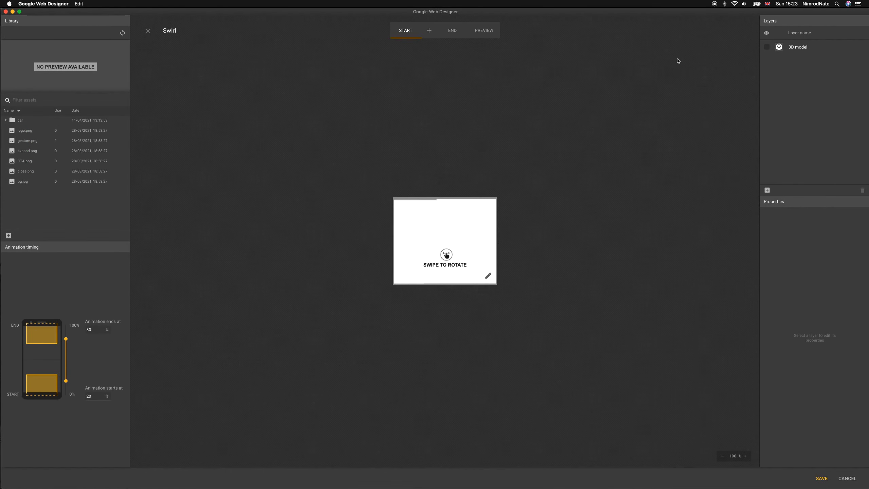
left_click(767, 47)
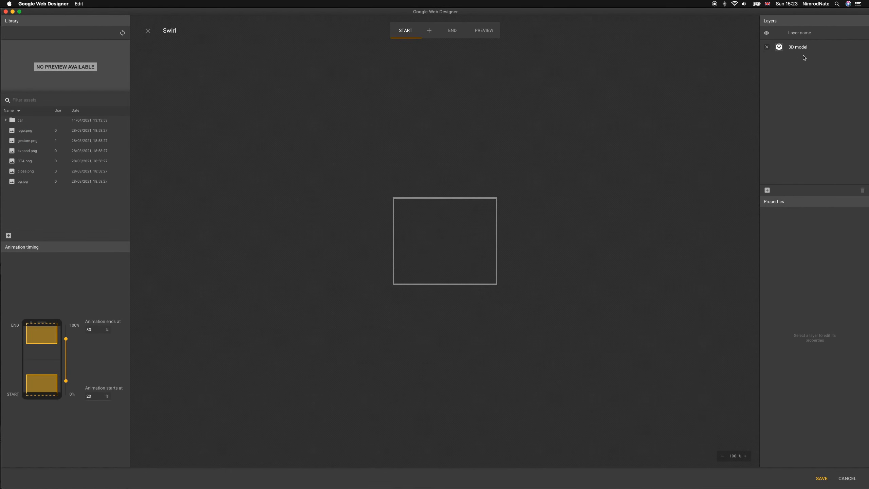
left_click(768, 47)
left_click(801, 48)
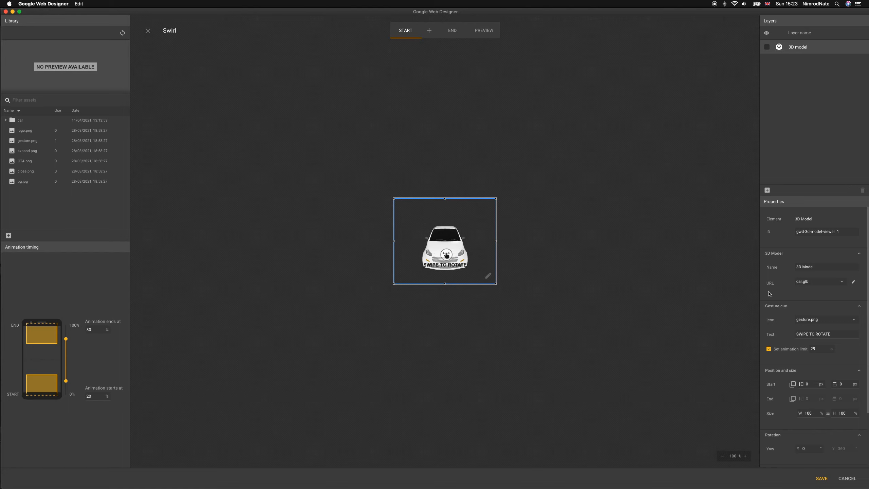
- Open car.glb in the 3D model editor, review its GLB details, component lighting and hotspot settings, and close the editor
left_click(854, 283)
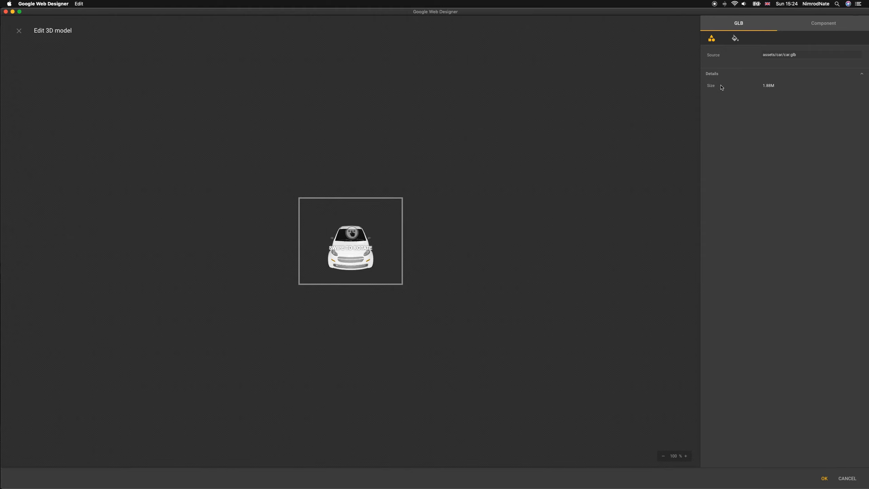
left_click(808, 28)
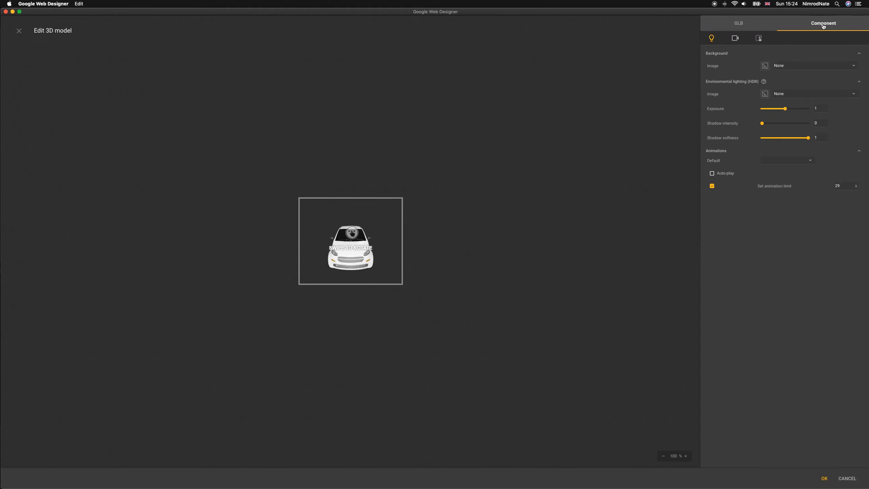
left_click(758, 38)
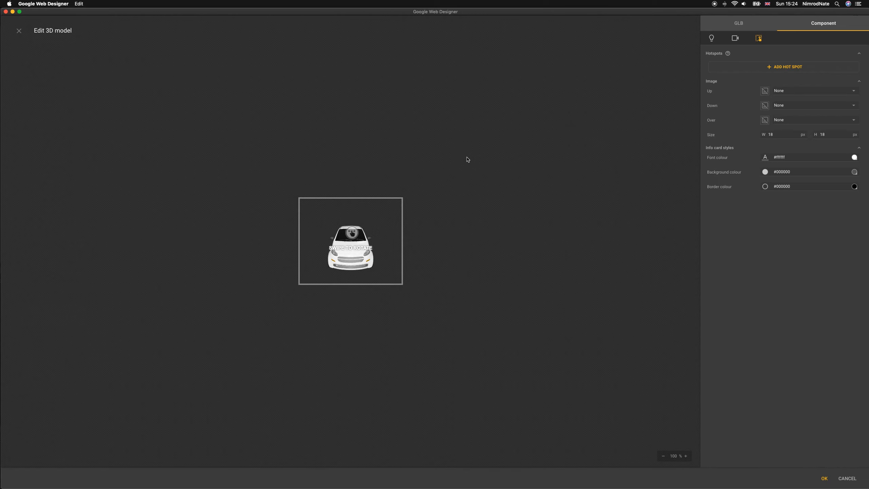
left_click(19, 31)
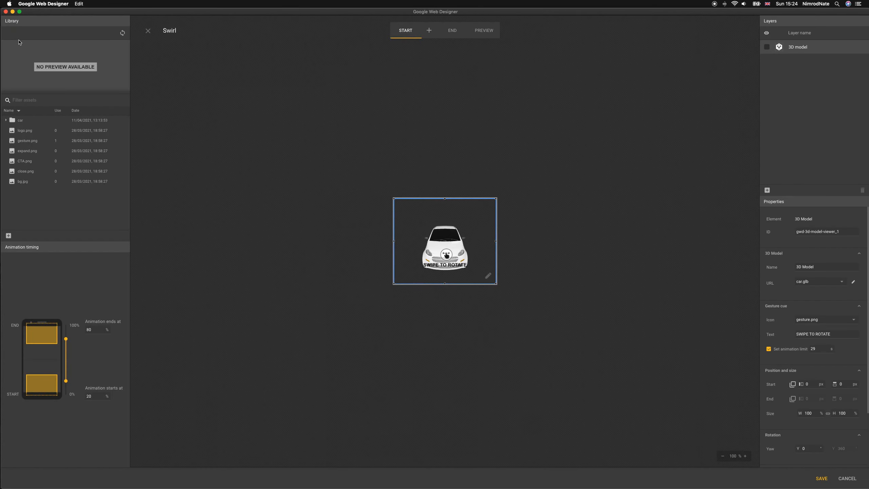
- Save and close the Swirl component and preview the car banner in Chrome
left_click(147, 33)
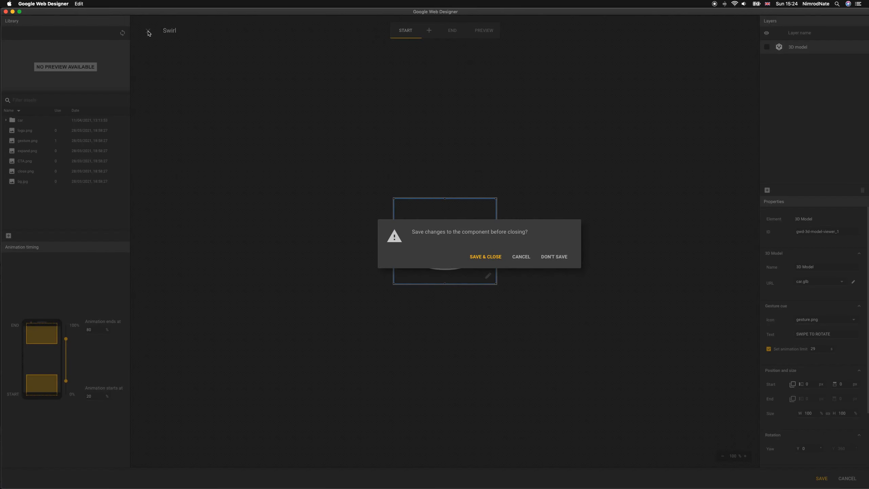
left_click(497, 257)
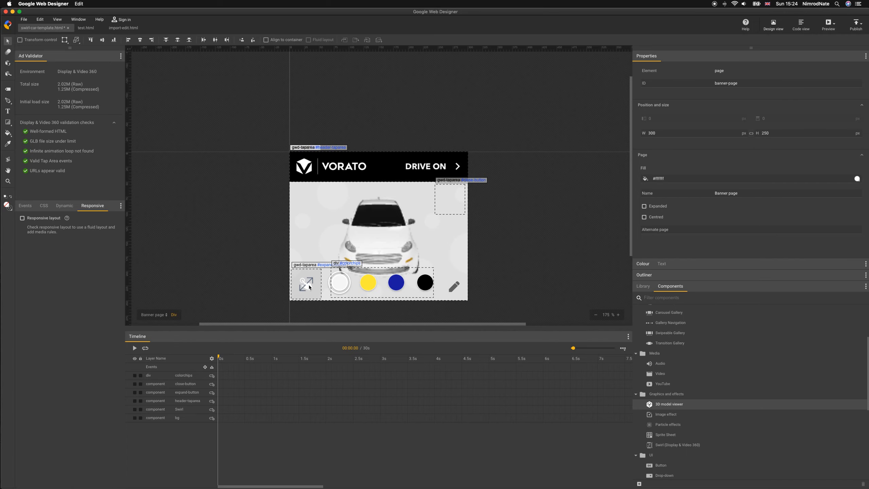
left_click(146, 315)
left_click(167, 248)
left_click(836, 22)
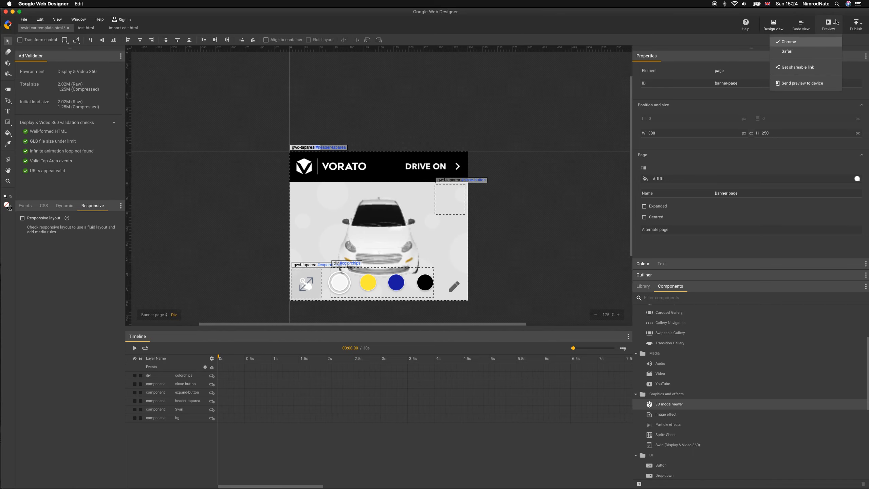
left_click(788, 42)
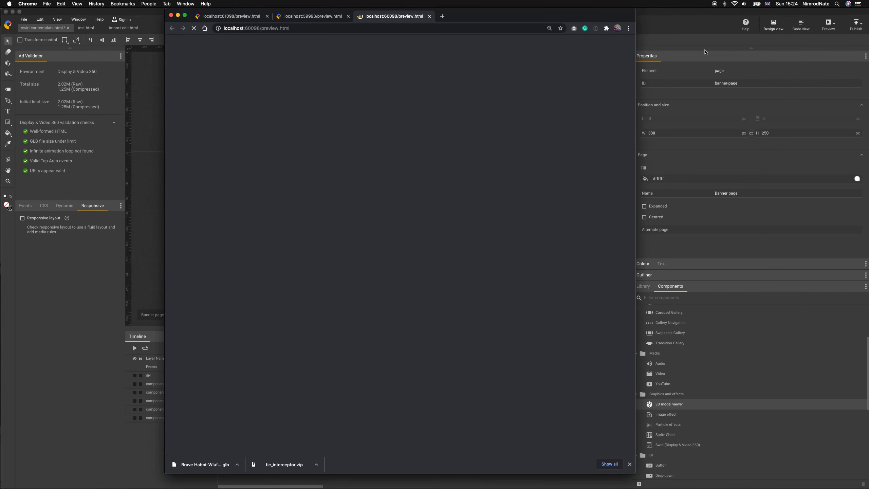
- Scroll the ad preview, try the car's yellow, blue, black and white colour options, and expand the ad
scroll(420, 279, "down", 1)
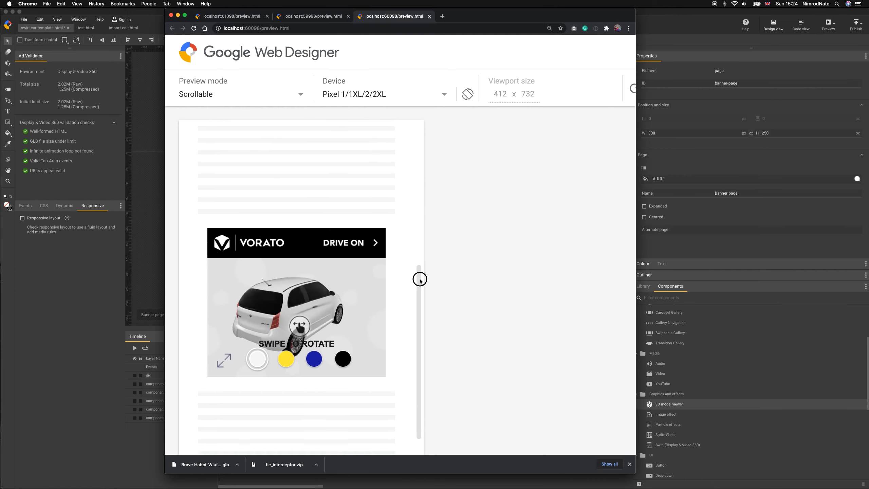
scroll(420, 279, "down", 3)
left_click(286, 276)
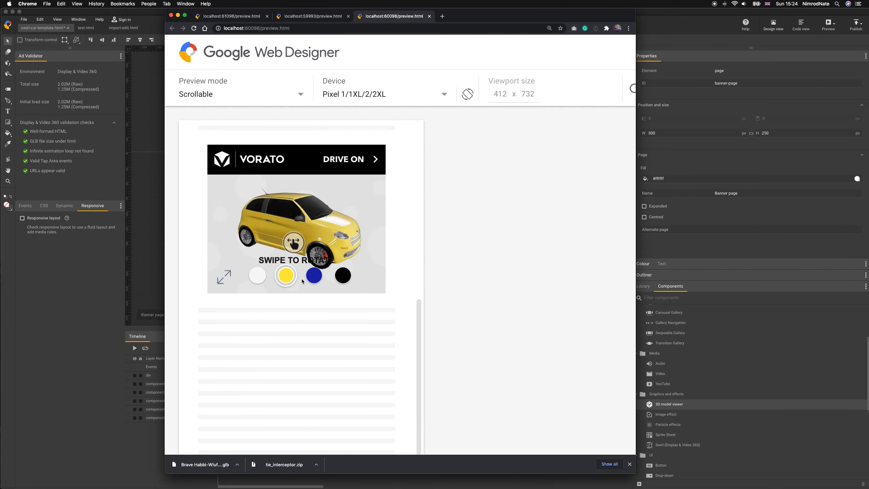
left_click(314, 276)
left_click(343, 276)
left_click(286, 276)
left_click(262, 279)
left_click(314, 276)
left_click(343, 276)
left_click(314, 276)
left_click(286, 276)
left_click(257, 276)
left_click(222, 277)
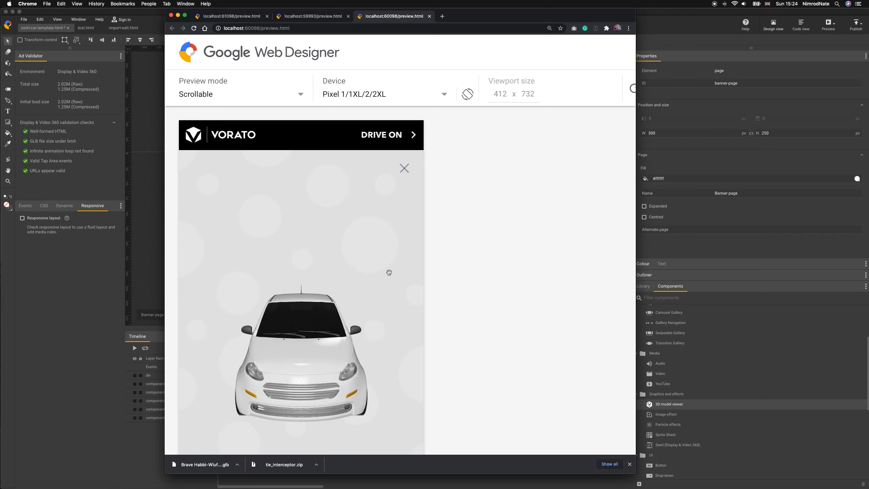
- Try the black, blue, yellow and white car colours in the expanded ad, collapse it, and return to Google Web Designer
scroll(455, 272, "down", 3)
left_click(347, 422)
left_click(319, 423)
left_click(291, 423)
left_click(262, 423)
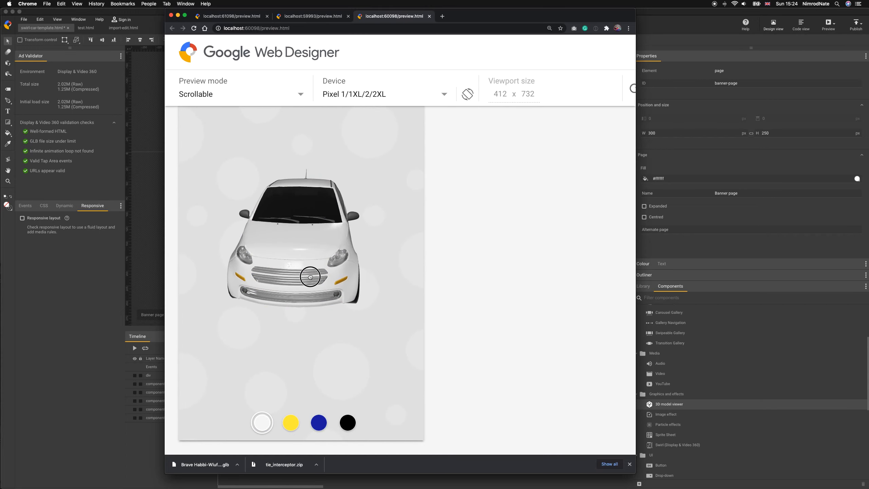
scroll(457, 168, "up", 3)
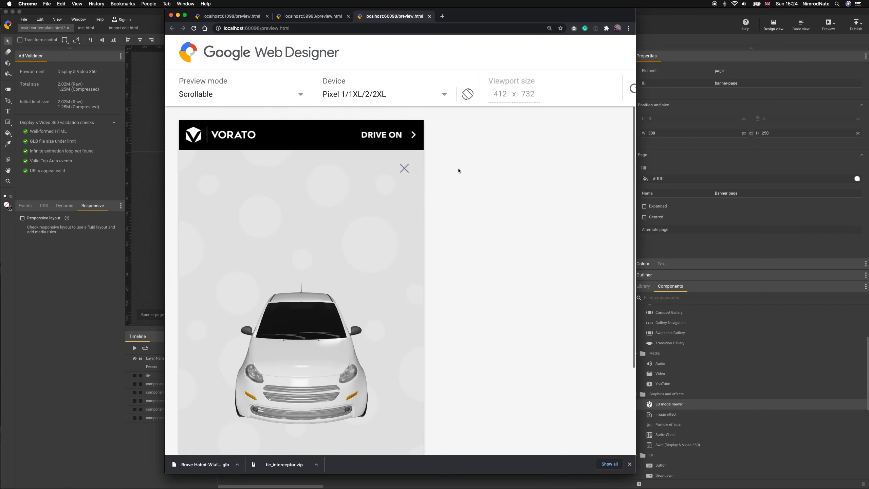
left_click(400, 169)
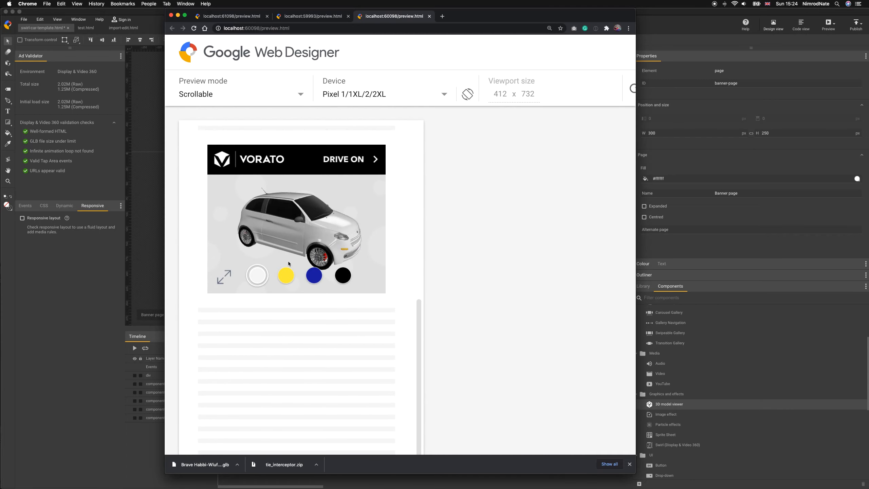
left_click(152, 168)
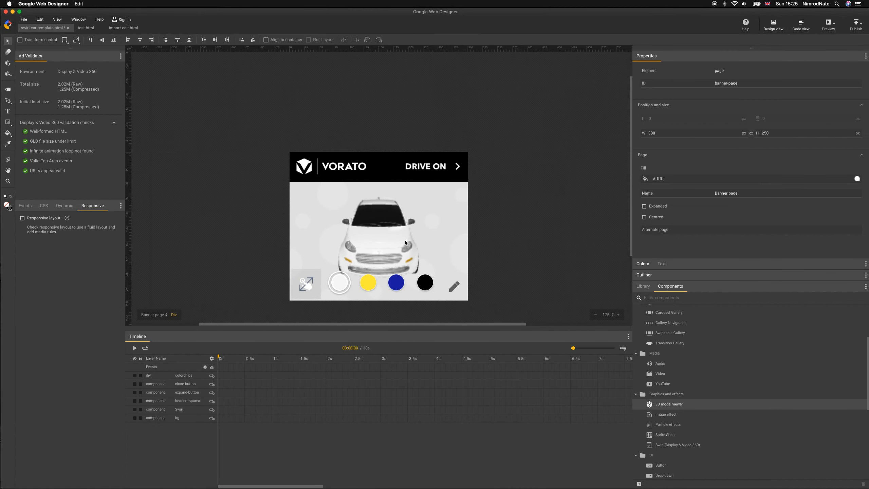
- Switch to the template's code and examine the colour-chip click functions, highlighting the RGB values for blue and yellow
left_click(800, 25)
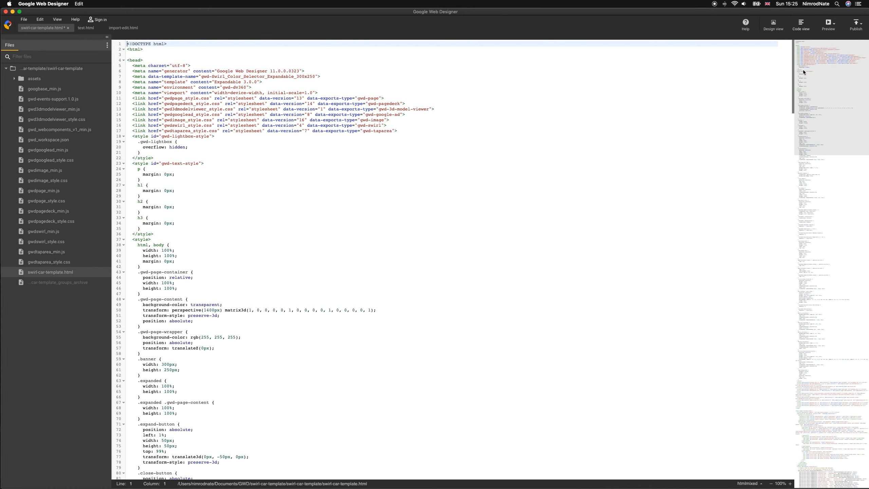
left_click_drag(815, 83, 828, 445)
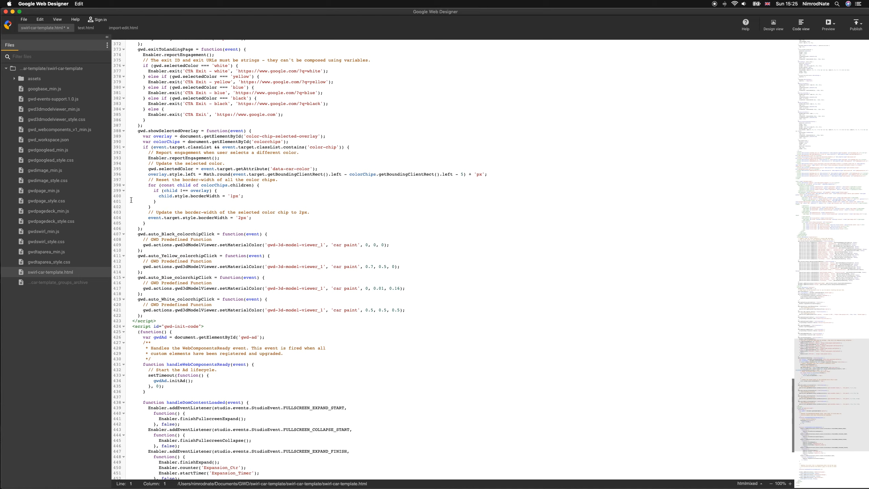
left_click_drag(136, 234, 245, 312)
left_click(253, 322)
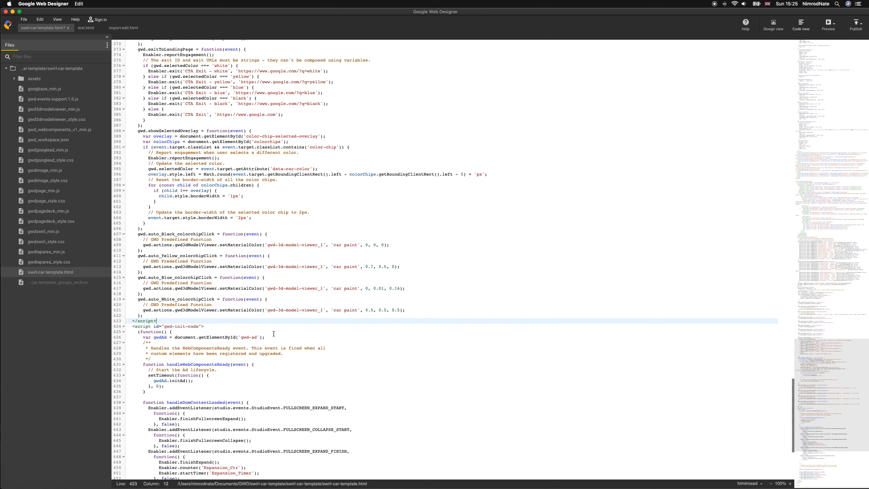
left_click_drag(407, 288, 363, 287)
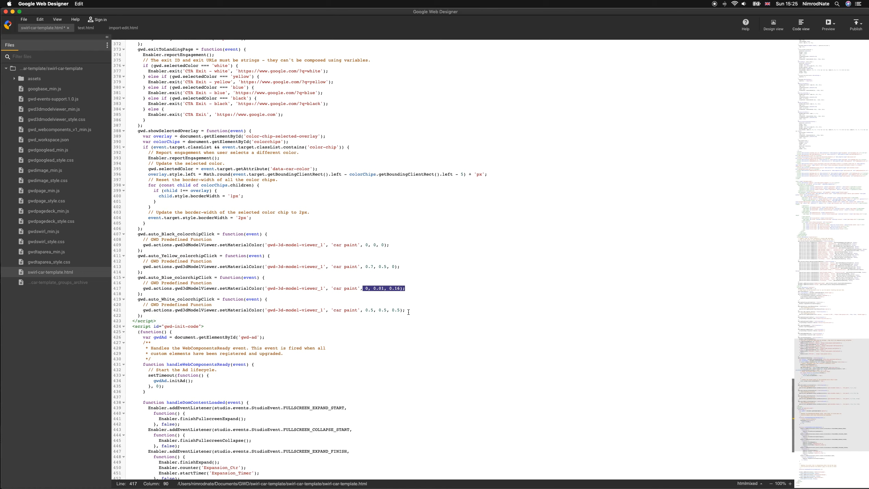
left_click_drag(399, 267, 364, 267)
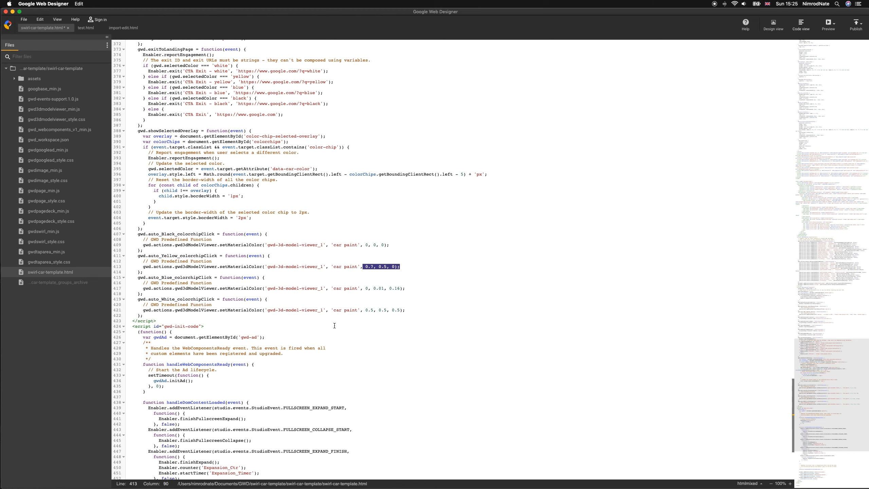
- Look through the rest of the script, including the ad initialisation code and the event handler functions
scroll(382, 318, "down", 5)
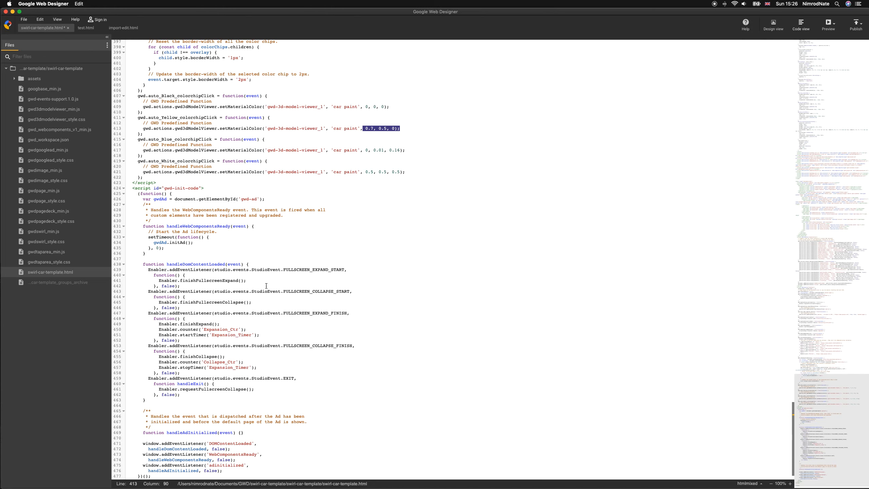
scroll(295, 263, "down", 2)
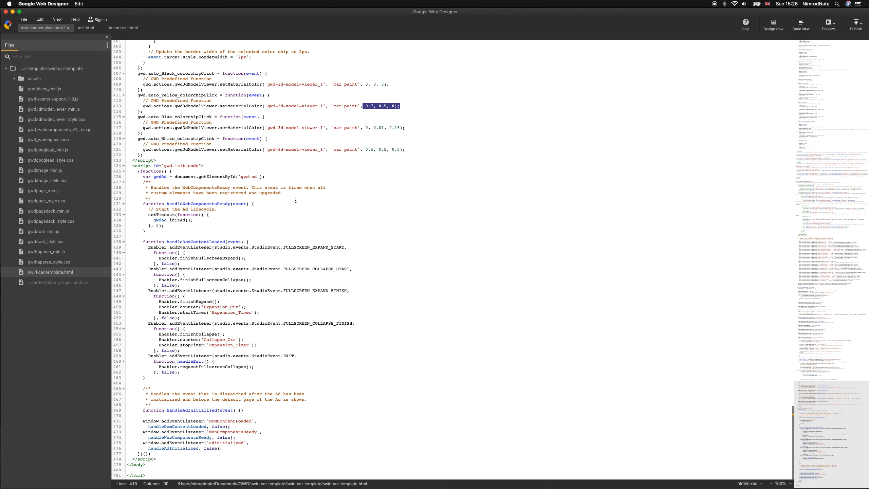
scroll(295, 200, "up", 15)
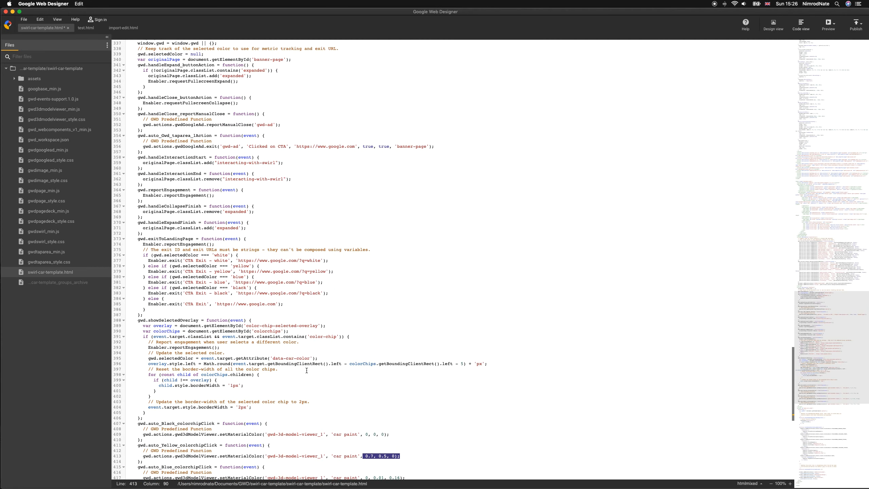
scroll(309, 371, "up", 6)
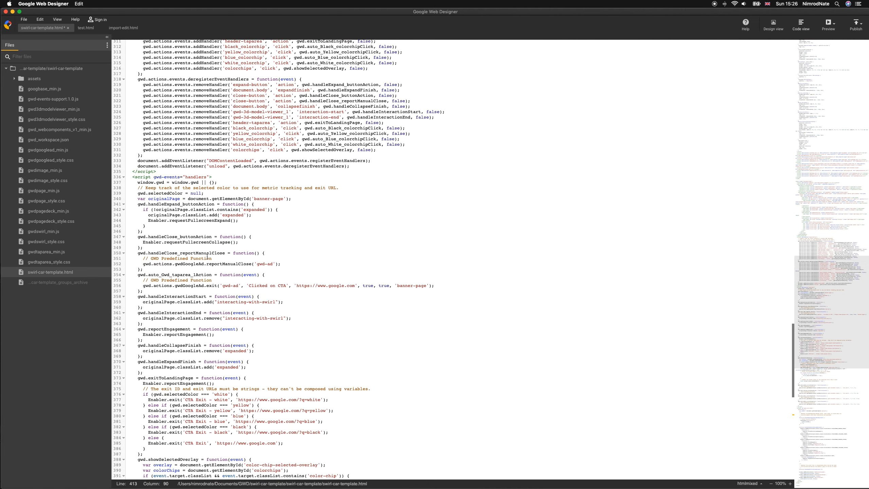
- Return to the visual design and inspect the Swirl layer, the colorchips group with its black_colorchip layer, and the page list
left_click(773, 24)
left_click(178, 409)
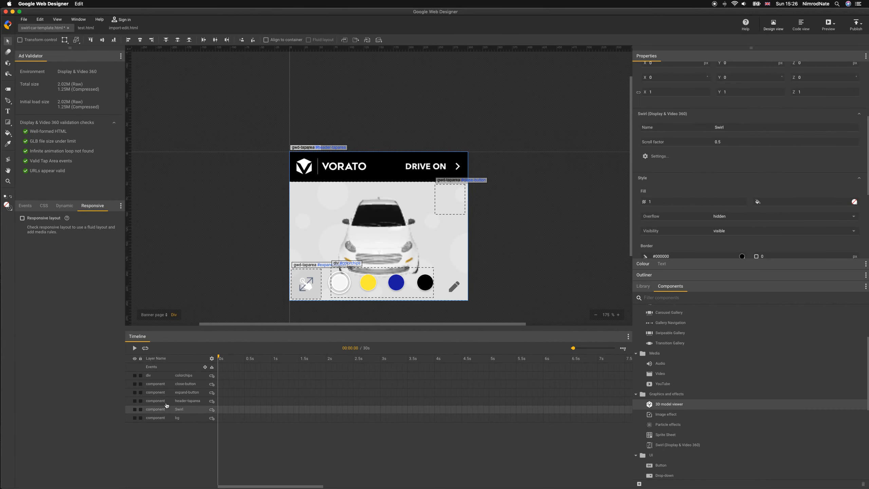
left_click(165, 376)
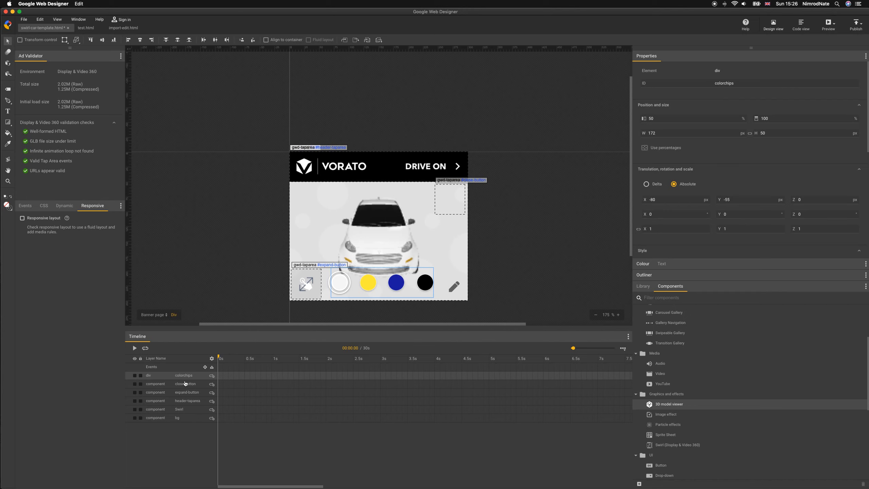
double_click(345, 285)
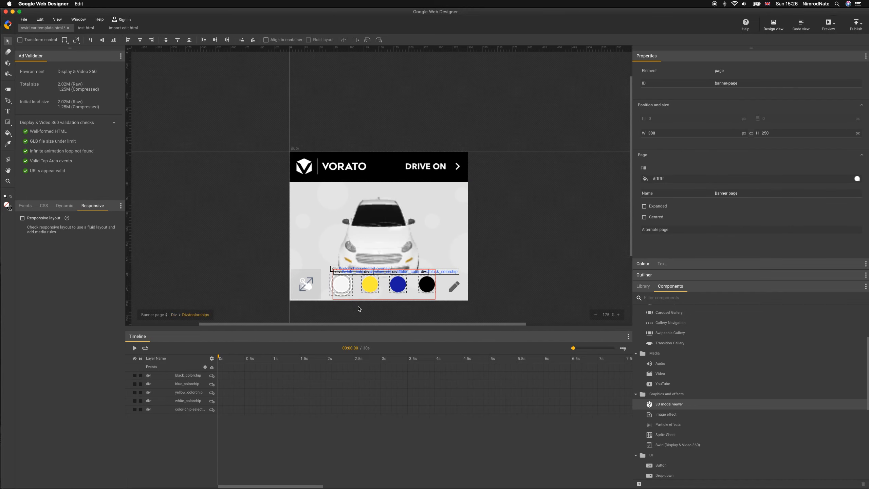
left_click(188, 376)
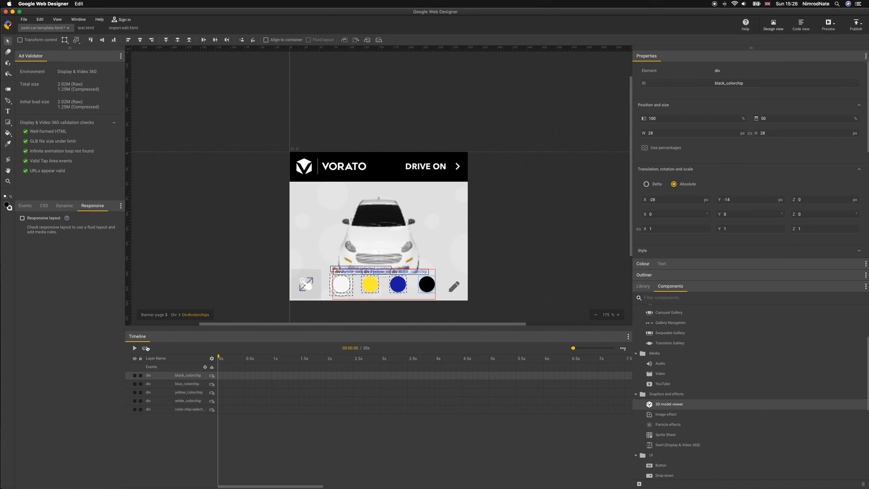
left_click(174, 315)
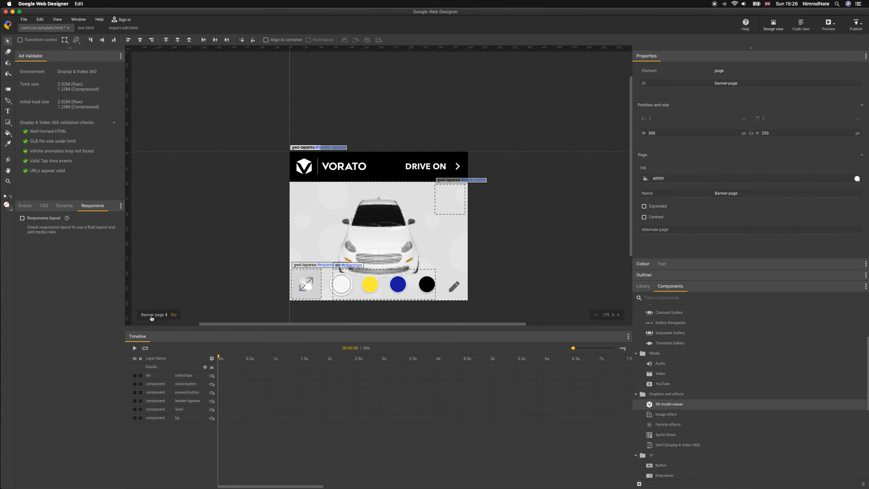
left_click(152, 315)
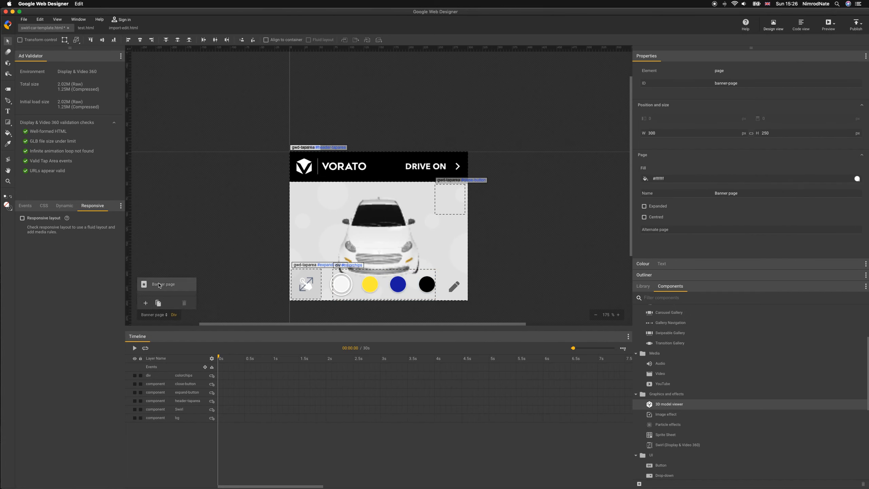
left_click(153, 316)
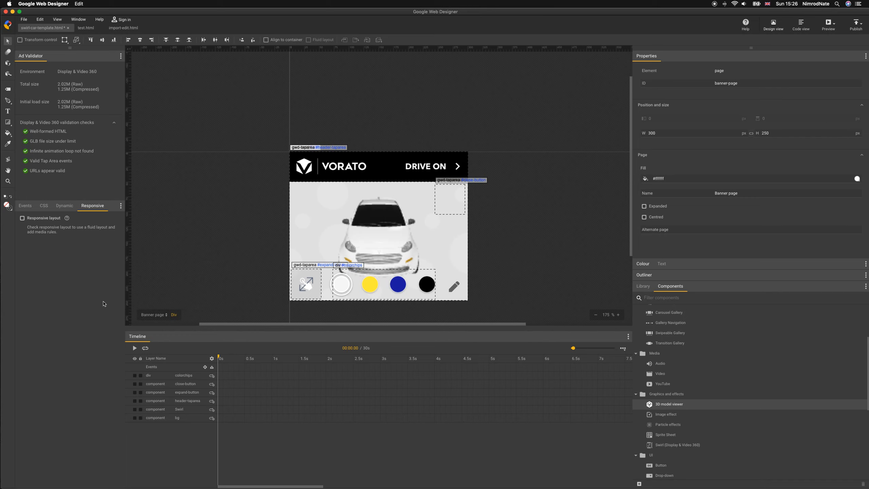
- Show the ad's events with a wider Target column and open the yellow_colorchip event for editing
left_click(29, 206)
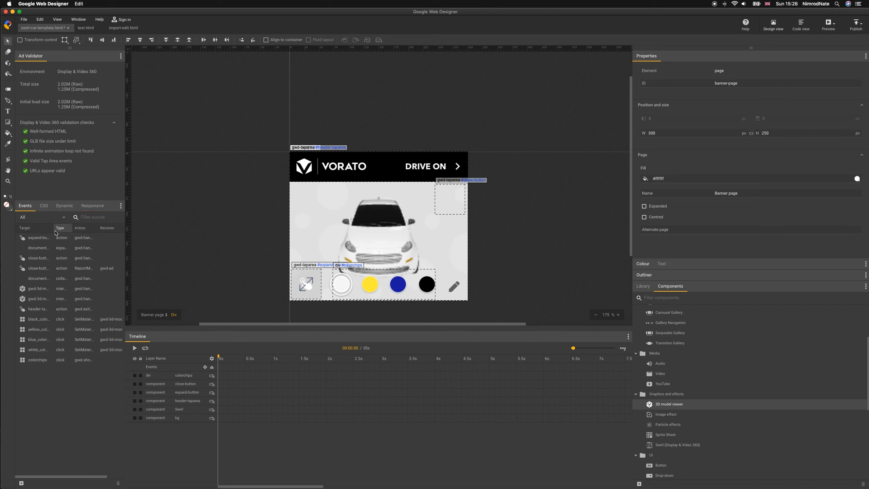
left_click_drag(54, 227, 84, 231)
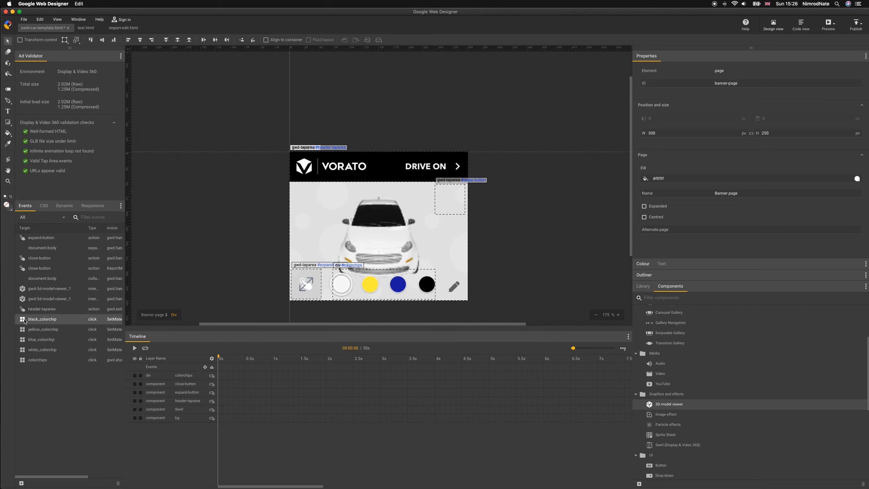
double_click(24, 329)
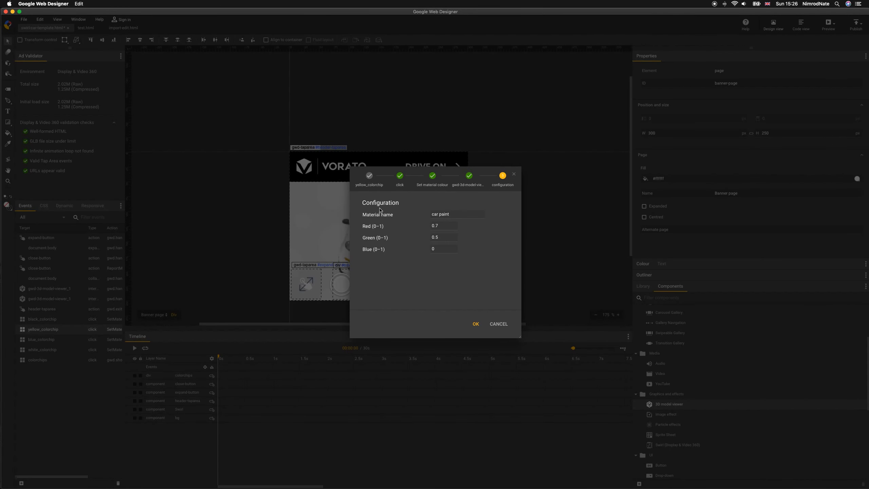
- Review the yellow_colorchip event's trigger, available 3D model viewer actions, receiver and material colour configuration
left_click(399, 176)
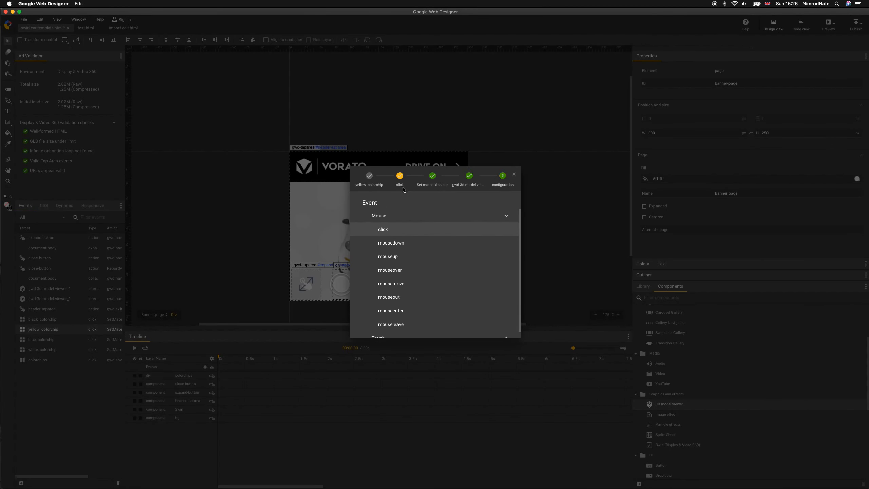
left_click(432, 176)
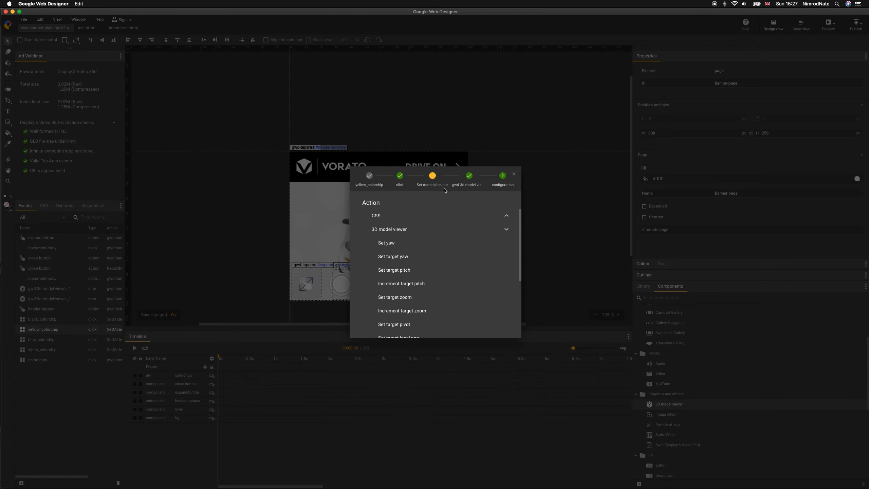
left_click(521, 229)
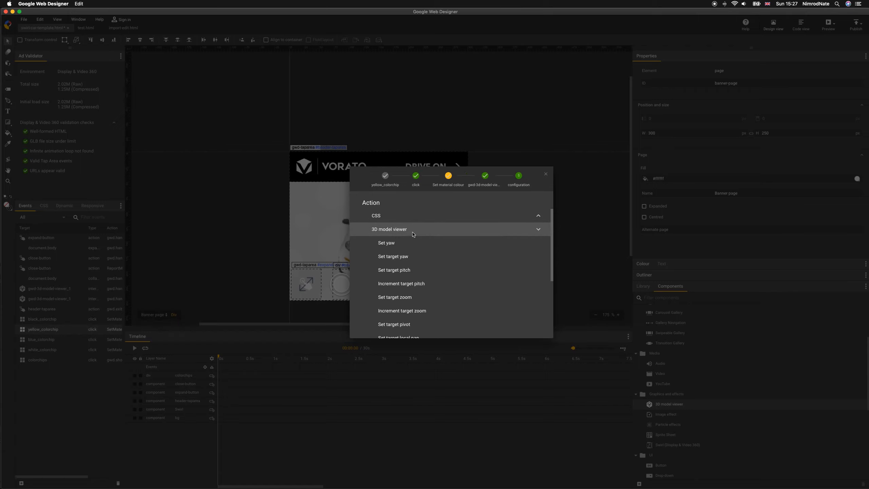
left_click_drag(552, 225, 552, 256)
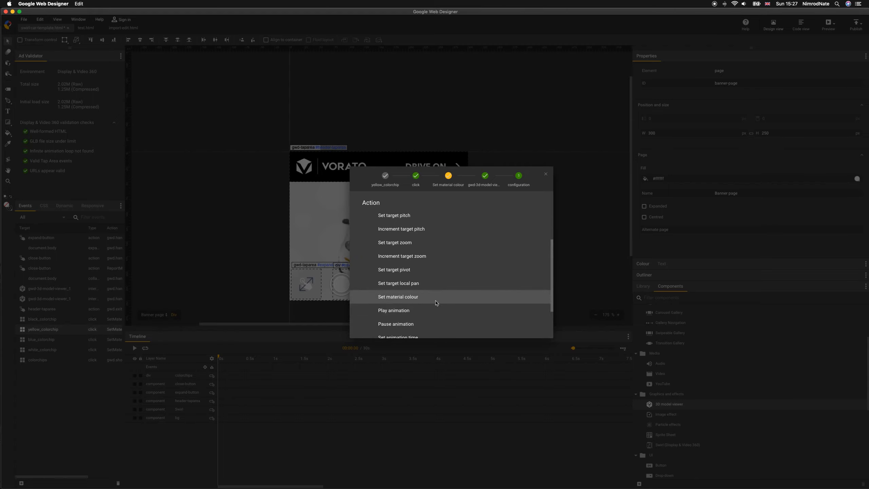
left_click_drag(552, 275, 552, 293)
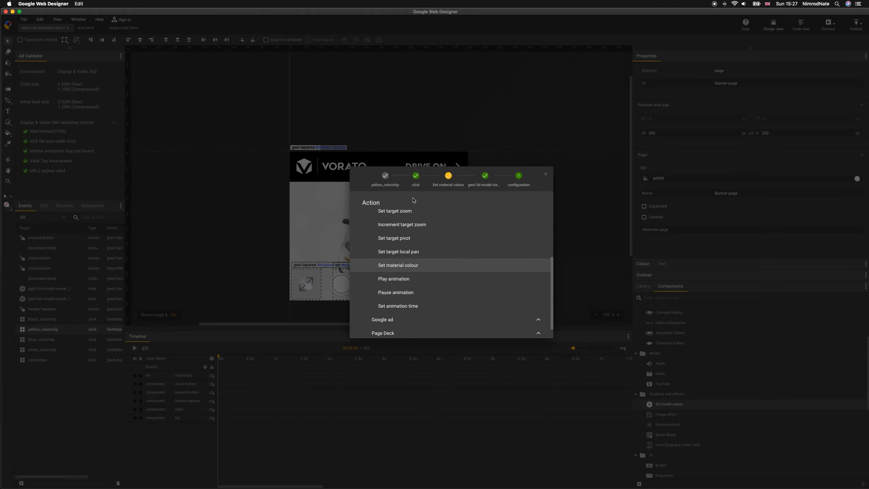
left_click(485, 176)
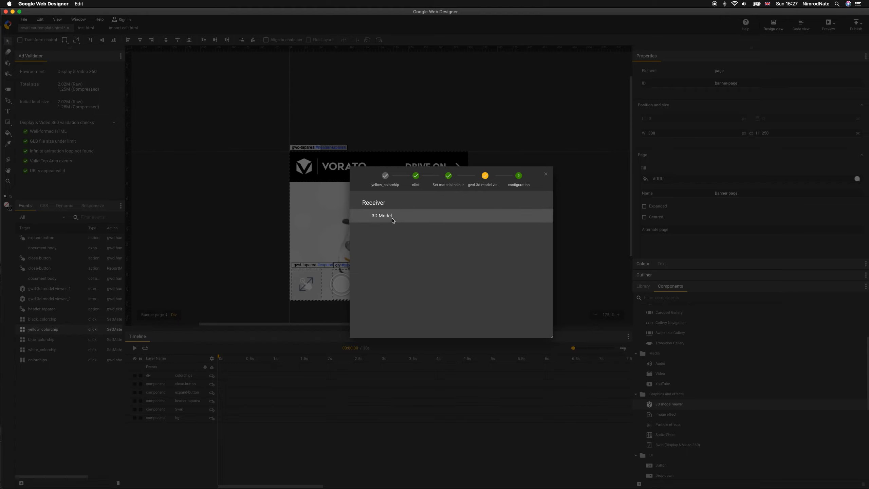
left_click(518, 176)
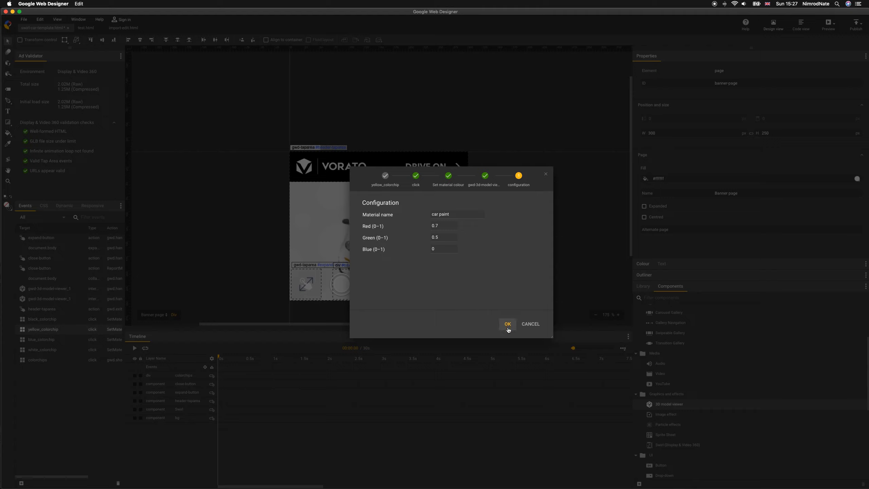
- Set the Red value of the yellow_colorchip event's car paint colour to 1 and apply the change
left_click(446, 228)
key("BackSpace")
type("1")
key("BackSpace")
type("1")
left_click(508, 324)
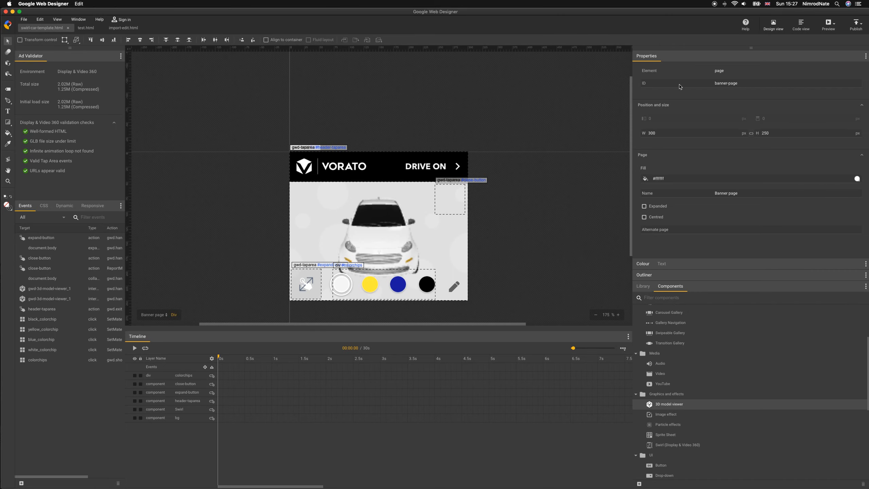
- Preview the updated ad in Chrome and test the car's yellow and blue colour options
left_click(827, 24)
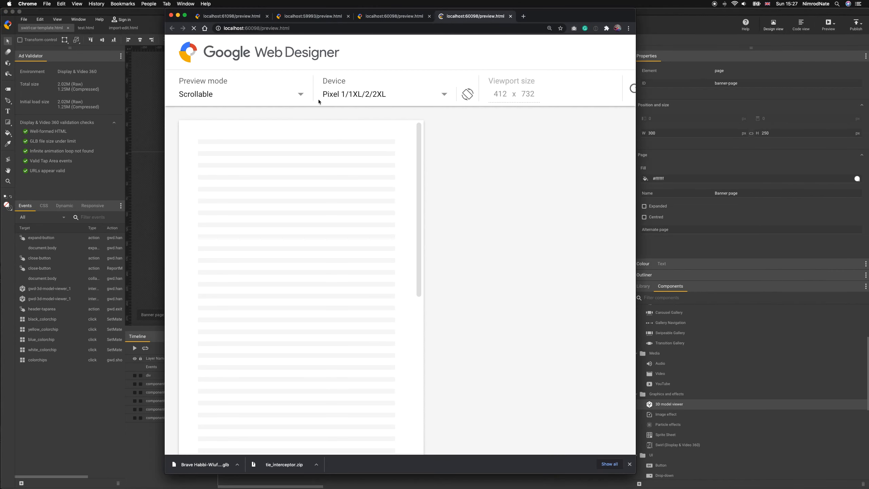
left_click_drag(421, 264, 421, 289)
left_click(288, 337)
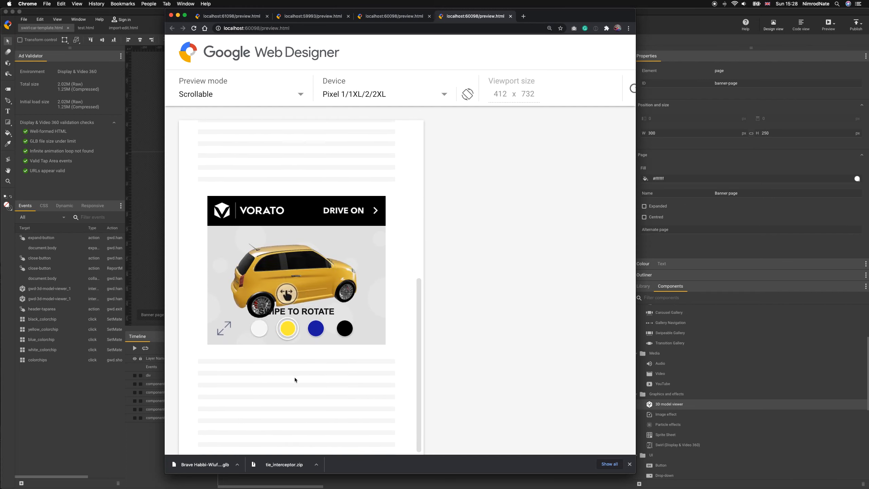
left_click(314, 330)
left_click(288, 332)
- Switch back to Google Web Designer and inspect the gwd-3d-model-viewer_1 events, widening the event list to show the Receiver column
key("super+Tab")
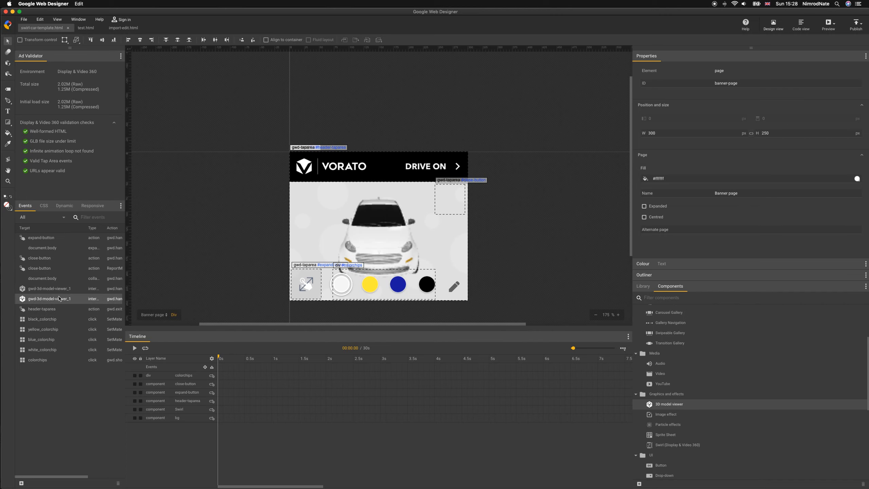
left_click(31, 291)
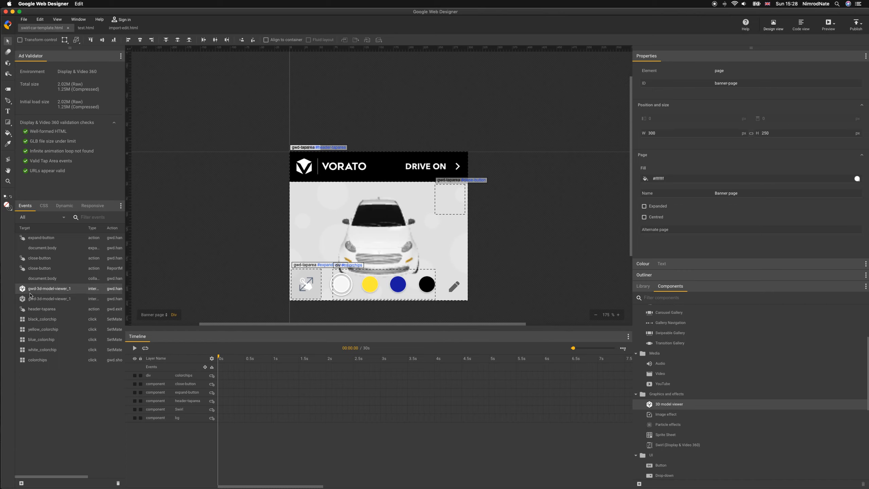
left_click(30, 300)
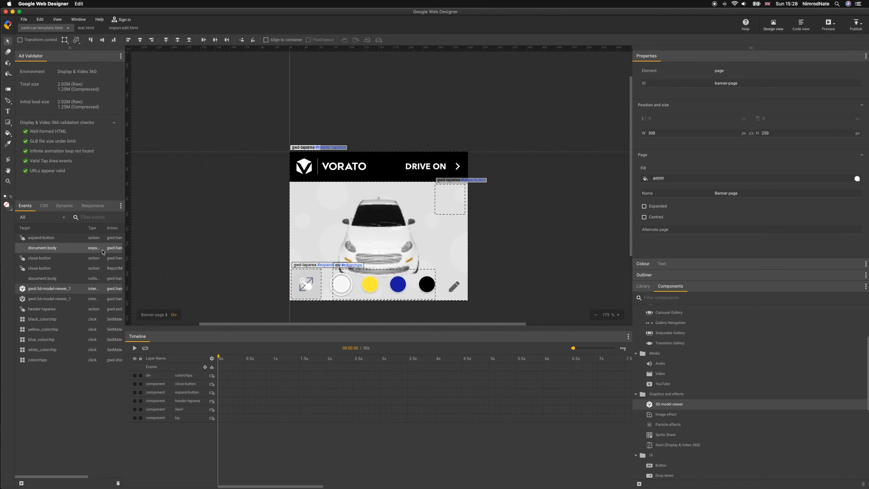
left_click_drag(125, 231, 226, 237)
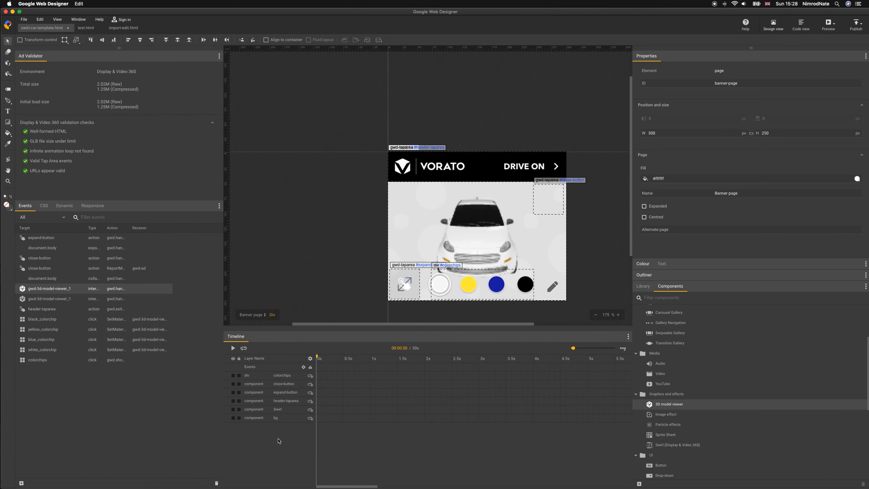
- Move the Swirl car component off the banner to expose the elements around it, and realign it with the banner
left_click_drag(551, 262, 421, 237)
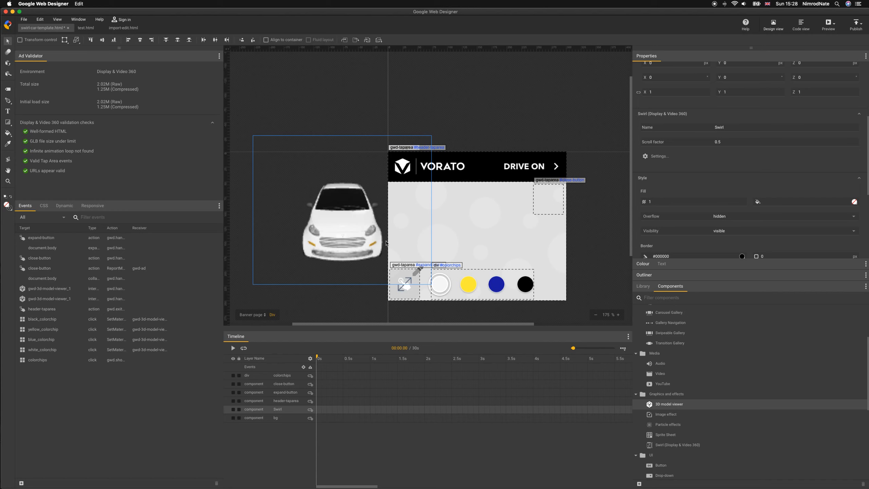
left_click(403, 297)
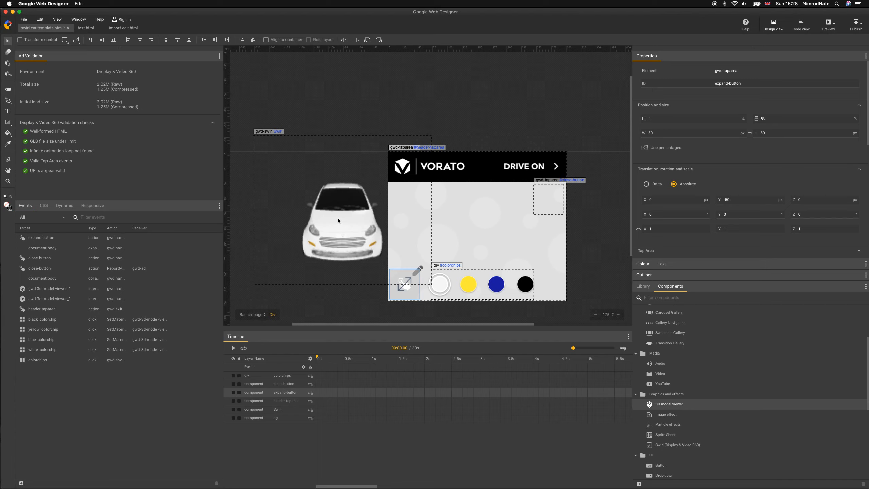
left_click_drag(321, 193, 477, 225)
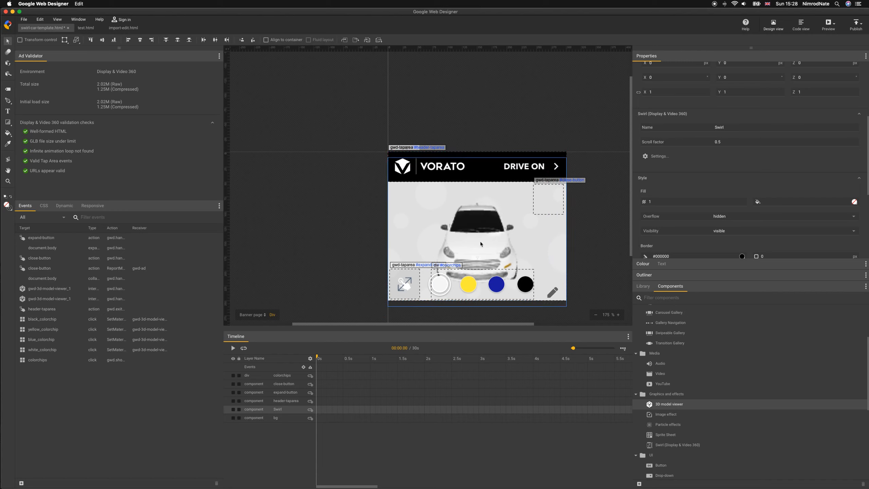
left_click_drag(482, 240, 482, 233)
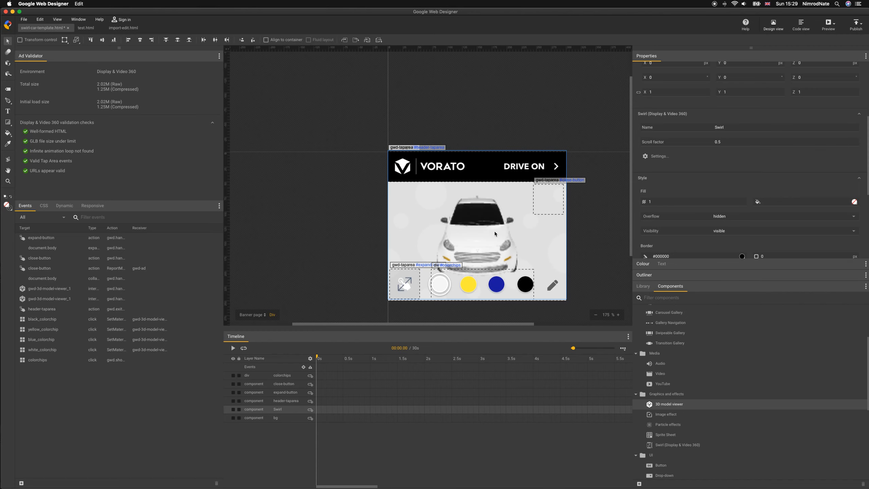
- Switch to Chrome and rotate the 3D spaceship model in its ad preview
key("super+Tab")
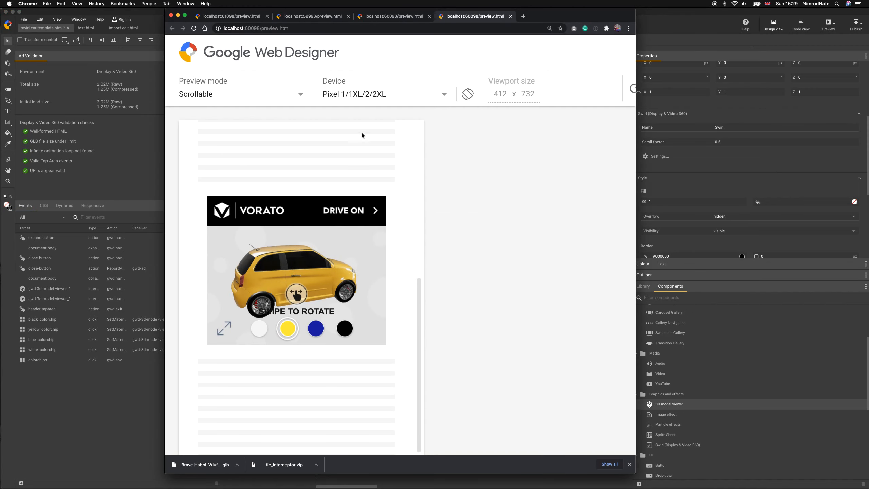
left_click(321, 17)
left_click_drag(307, 198, 301, 204)
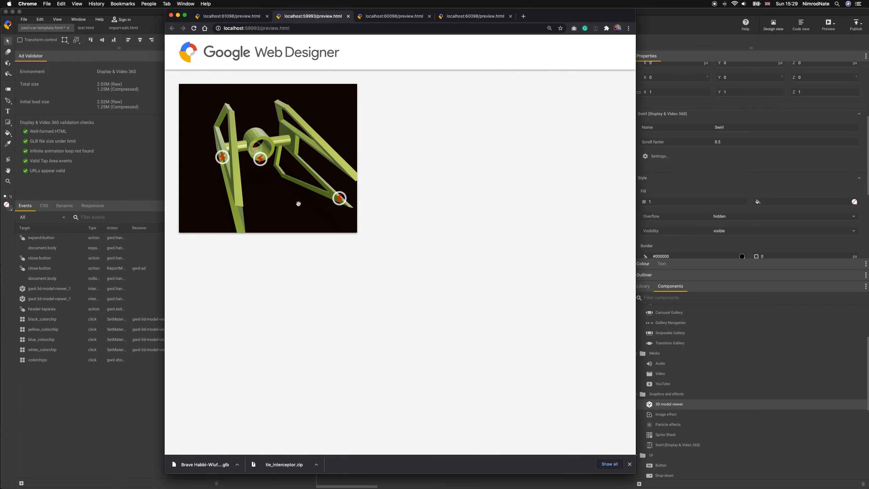